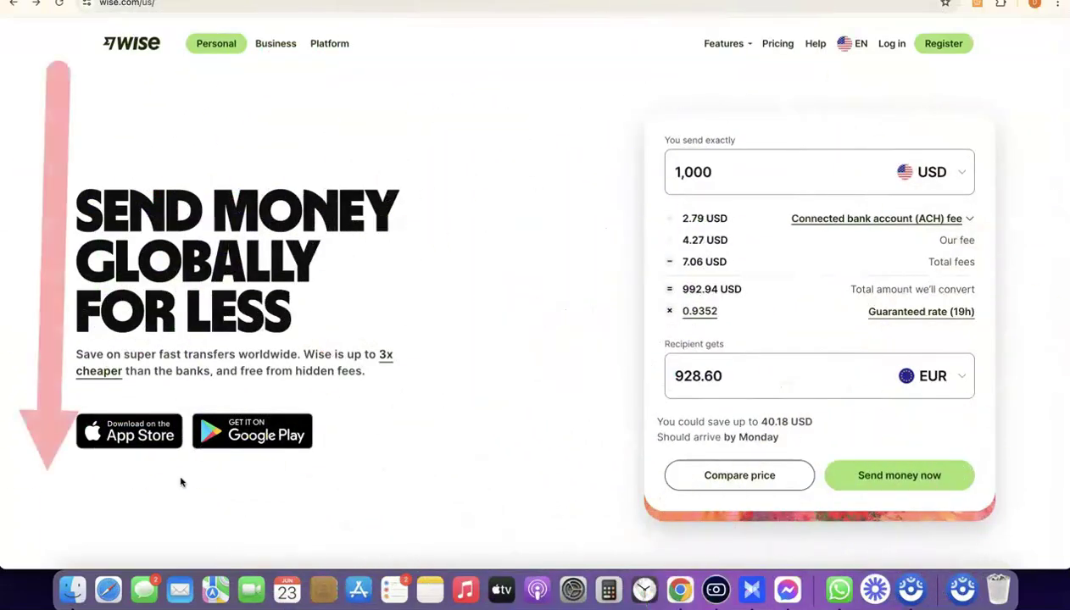
# Quote sending 100 USD to GBP in the calculator: 77.85 GBP after 1.57 USD fees.
pyautogui.click(154, 490)
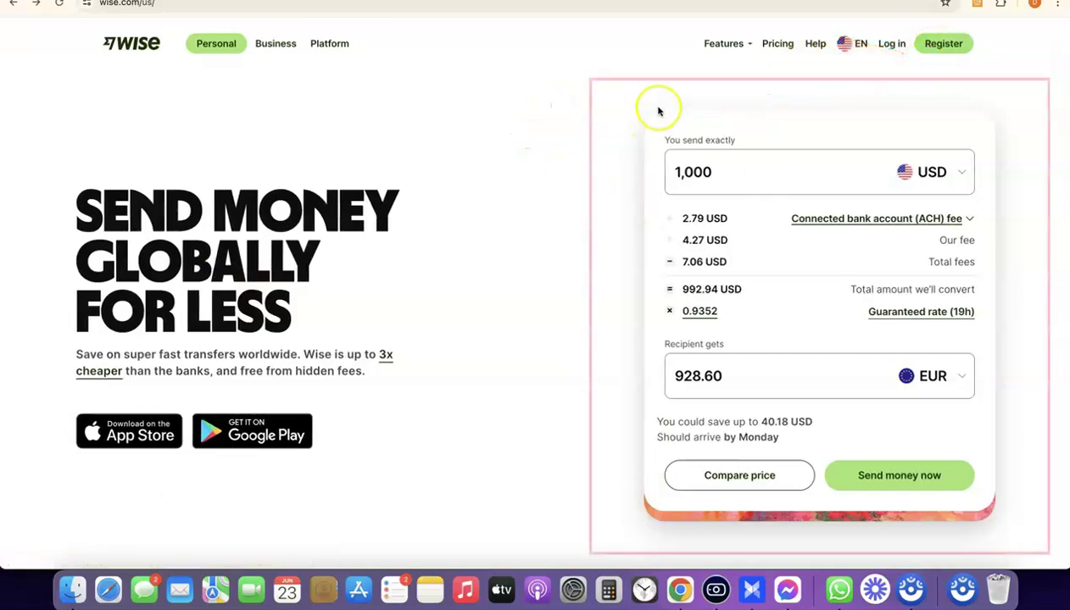
pyautogui.doubleClick(726, 168)
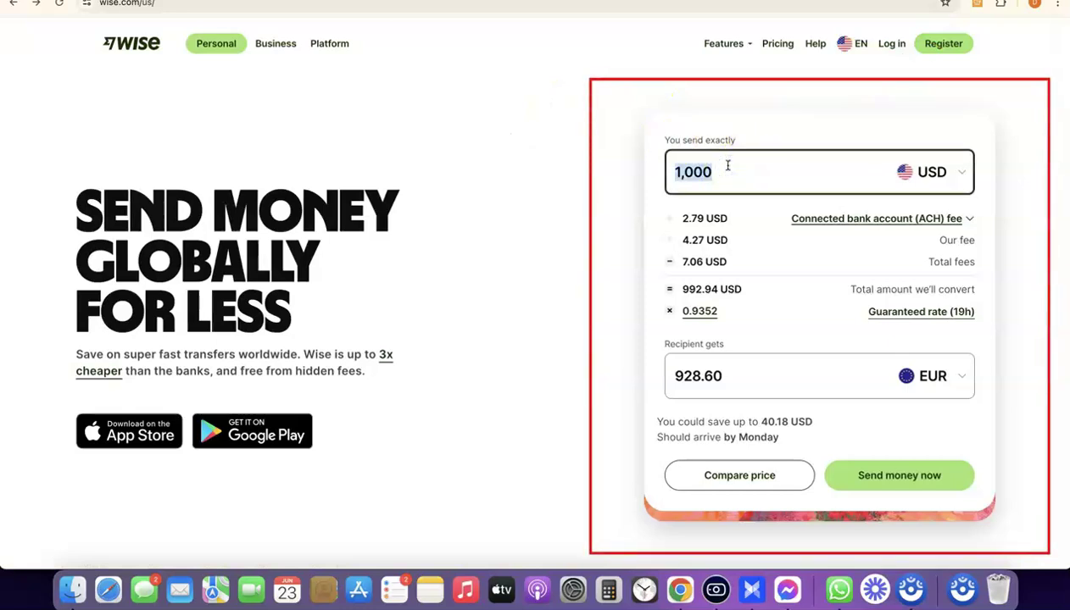
pyautogui.write('100')
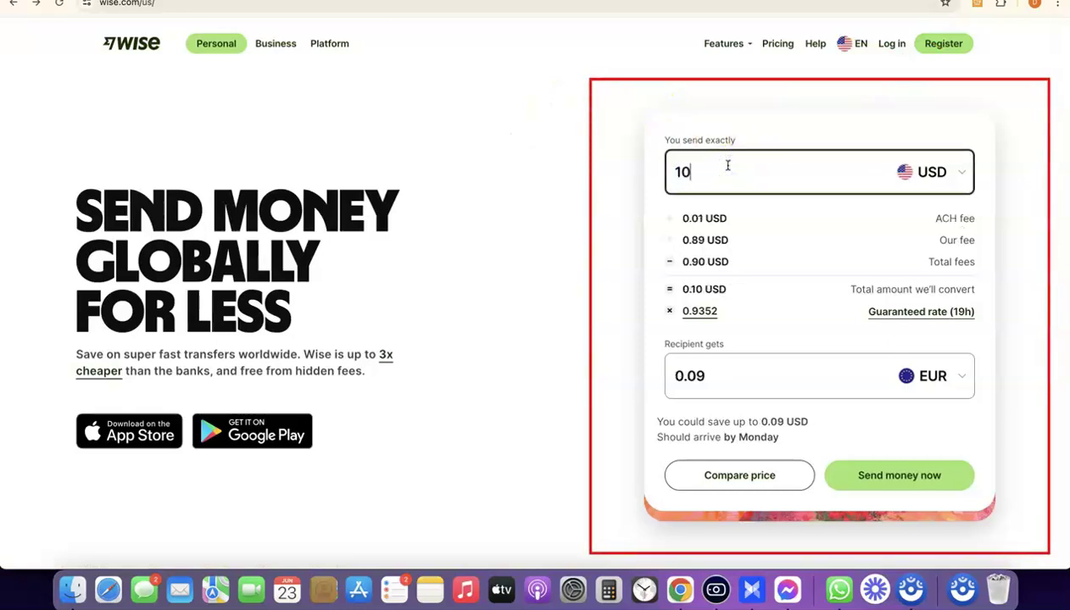
pyautogui.click(951, 376)
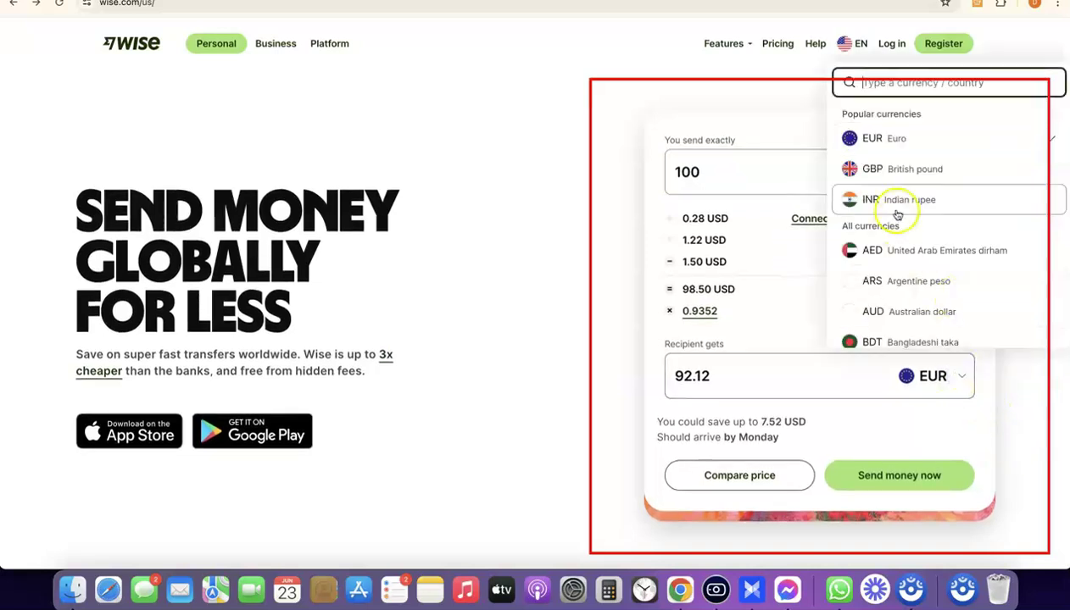
pyautogui.click(887, 171)
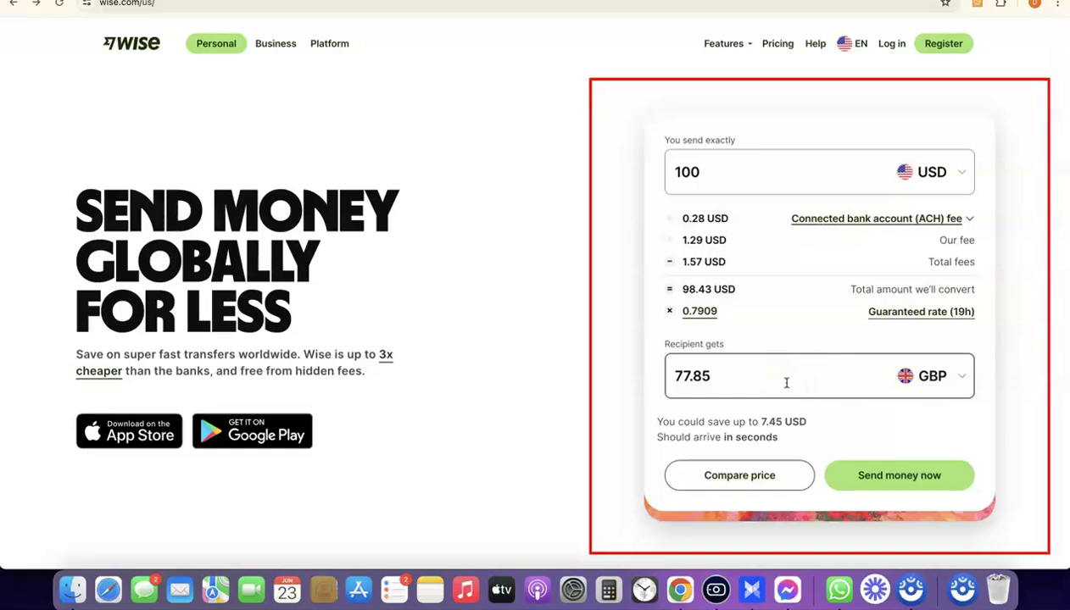
pyautogui.click(898, 481)
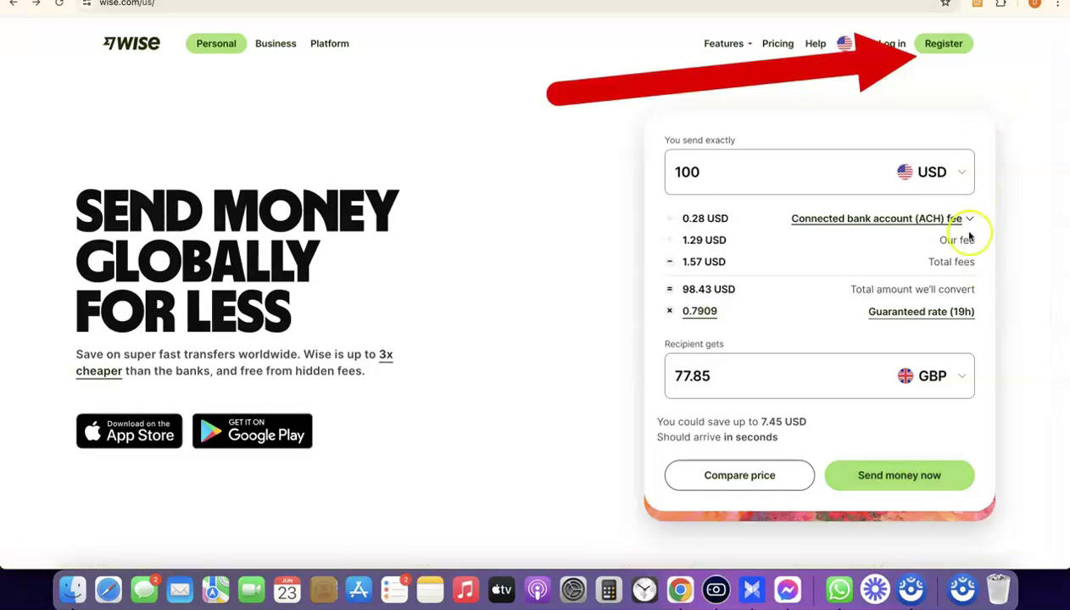
# On the registration page, fill in the saved email address from autofill and submit it.
pyautogui.click(941, 49)
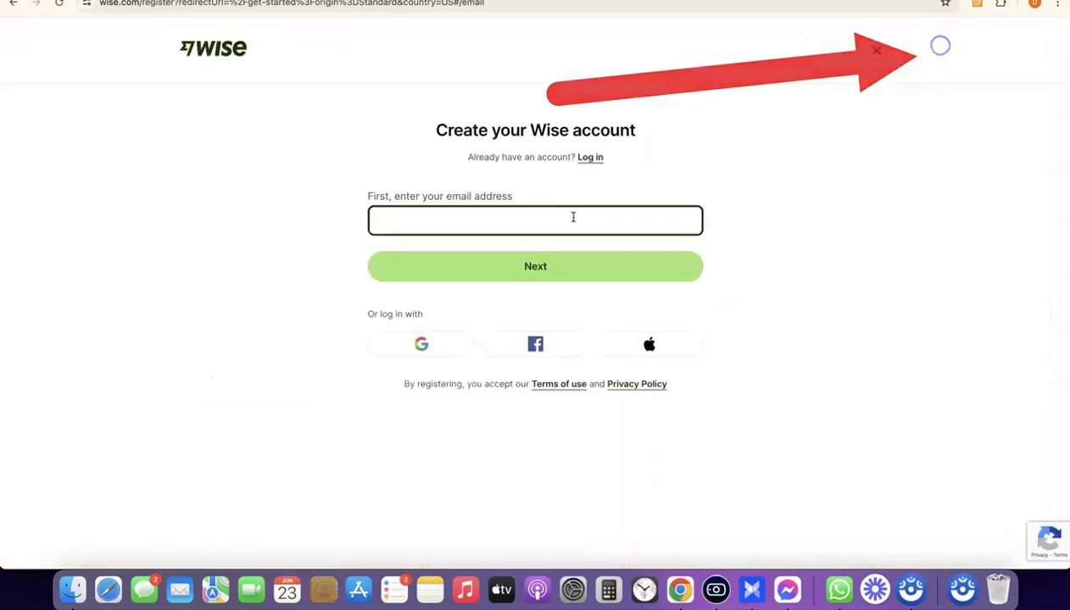
pyautogui.click(535, 222)
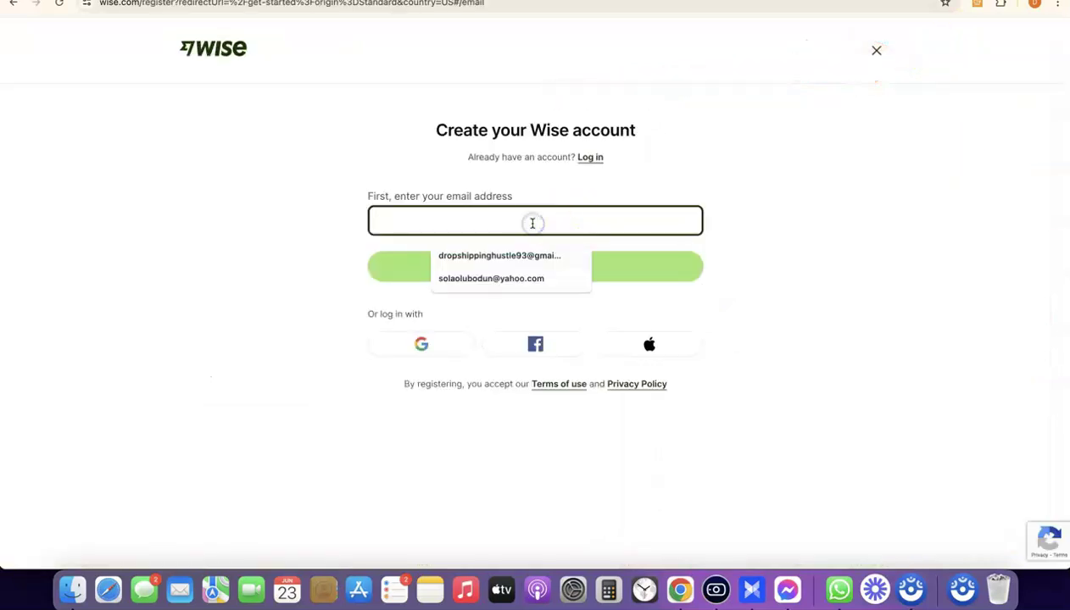
pyautogui.press('Down')
pyautogui.press('Return')
pyautogui.click(551, 220)
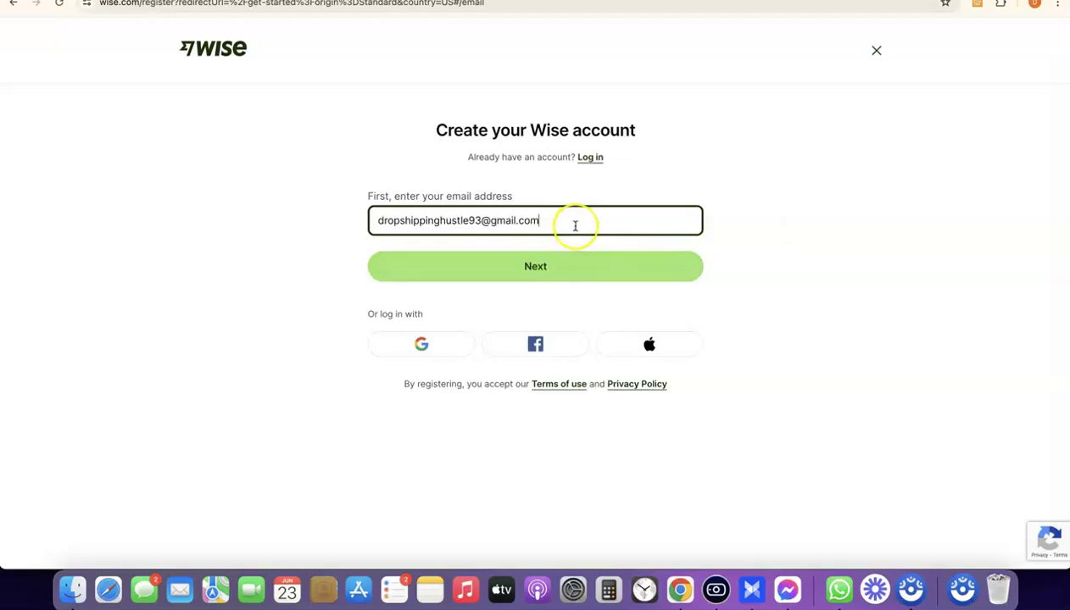
pyautogui.click(534, 274)
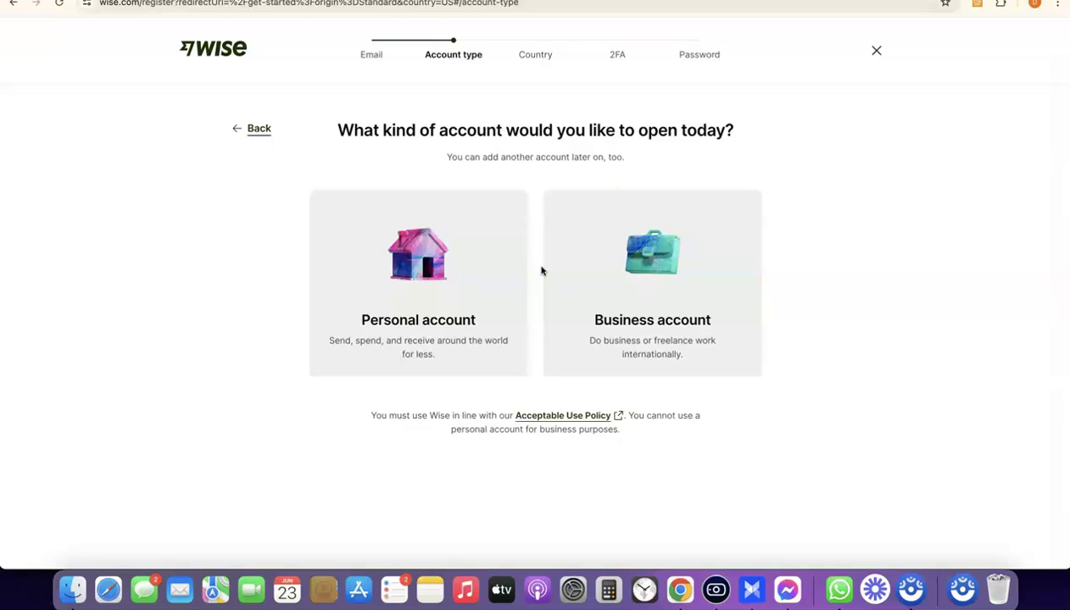
# Choose Personal as the account type.
pyautogui.click(474, 264)
pyautogui.click(418, 285)
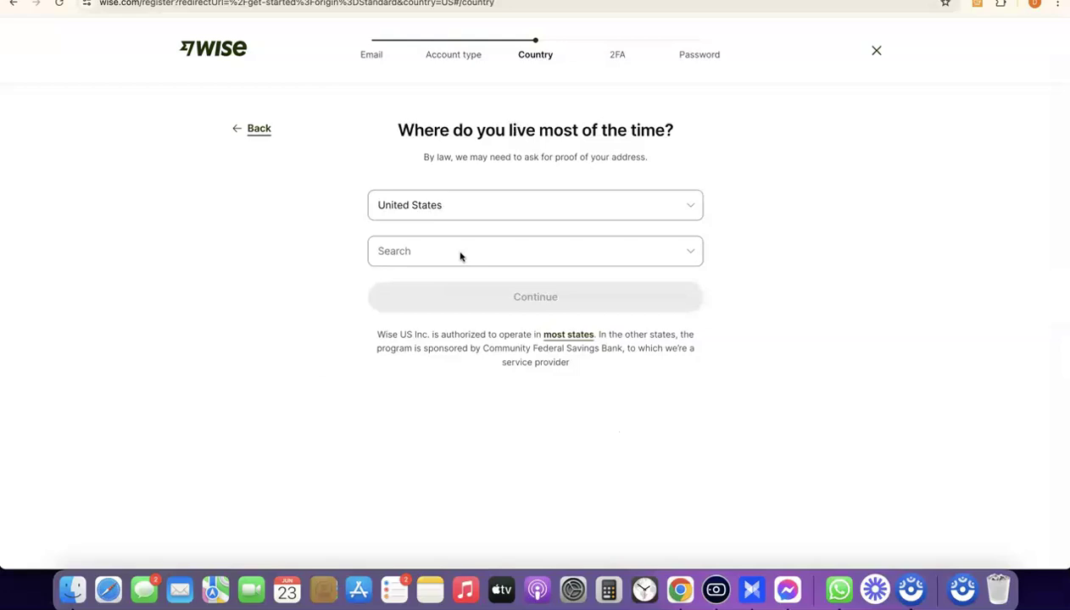
# Keep United States as the country of residence, pick the state, and continue.
pyautogui.click(692, 209)
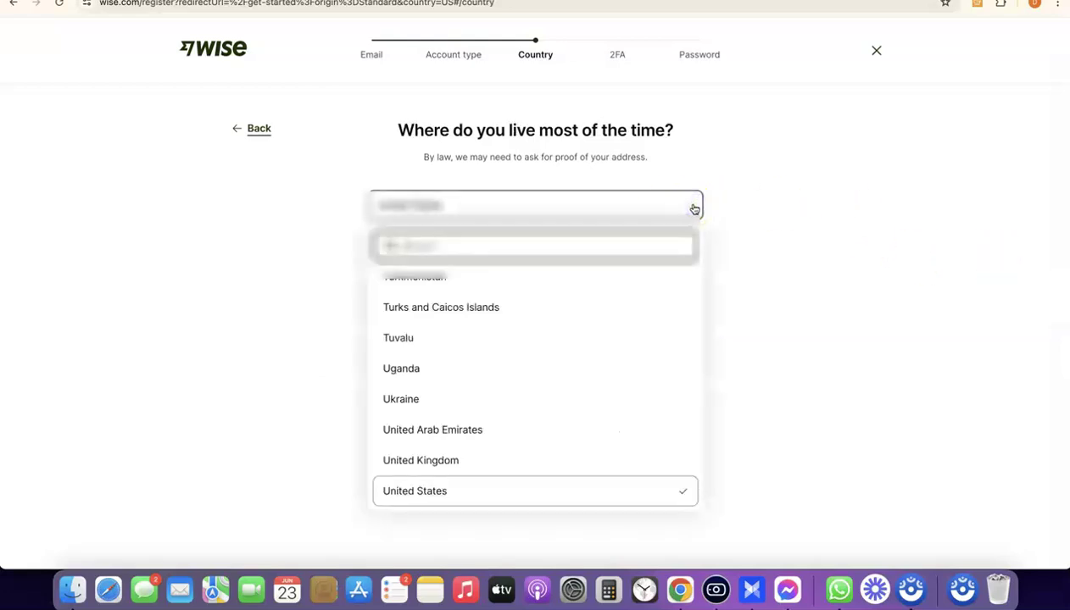
pyautogui.click(694, 209)
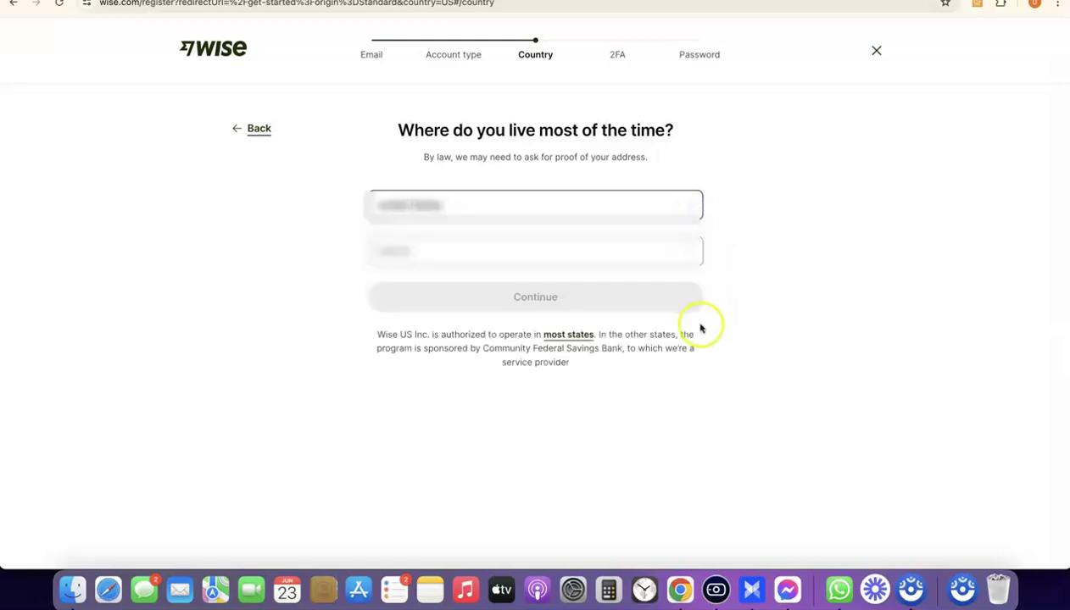
pyautogui.click(689, 254)
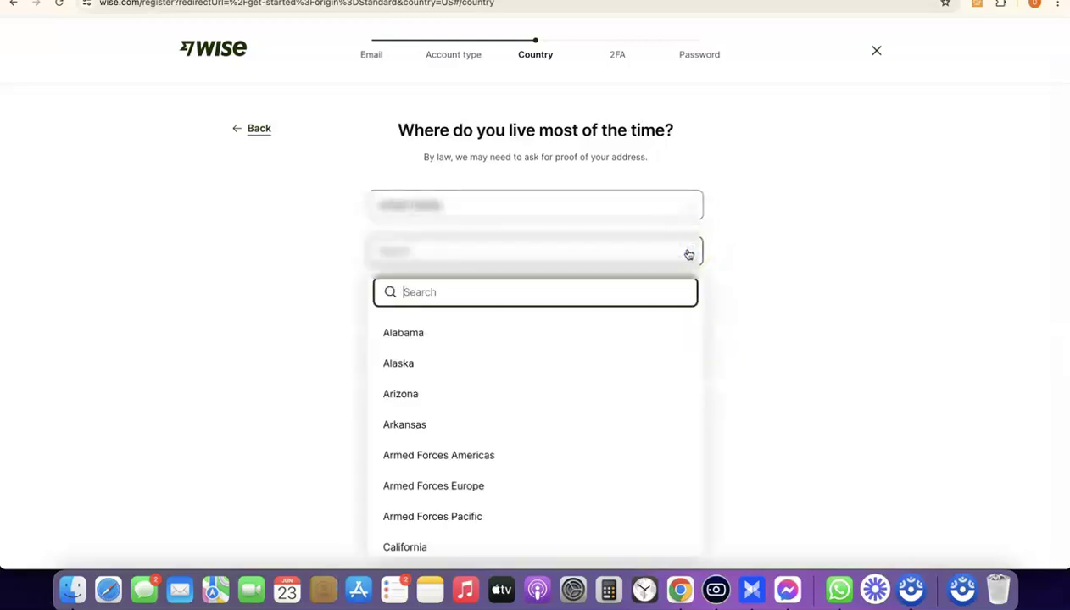
pyautogui.click(477, 295)
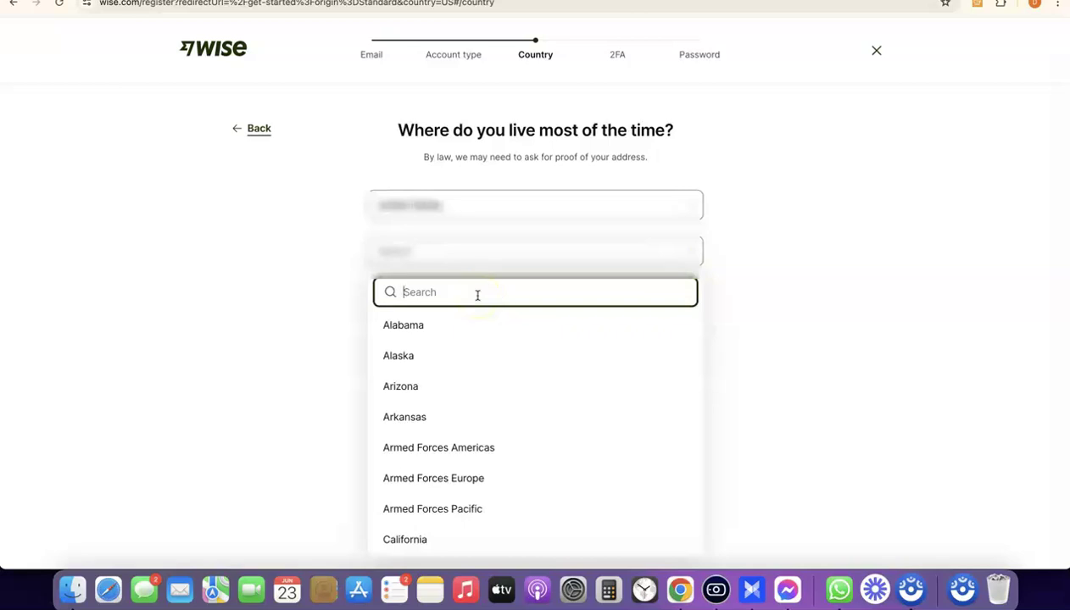
pyautogui.click(494, 255)
pyautogui.click(540, 311)
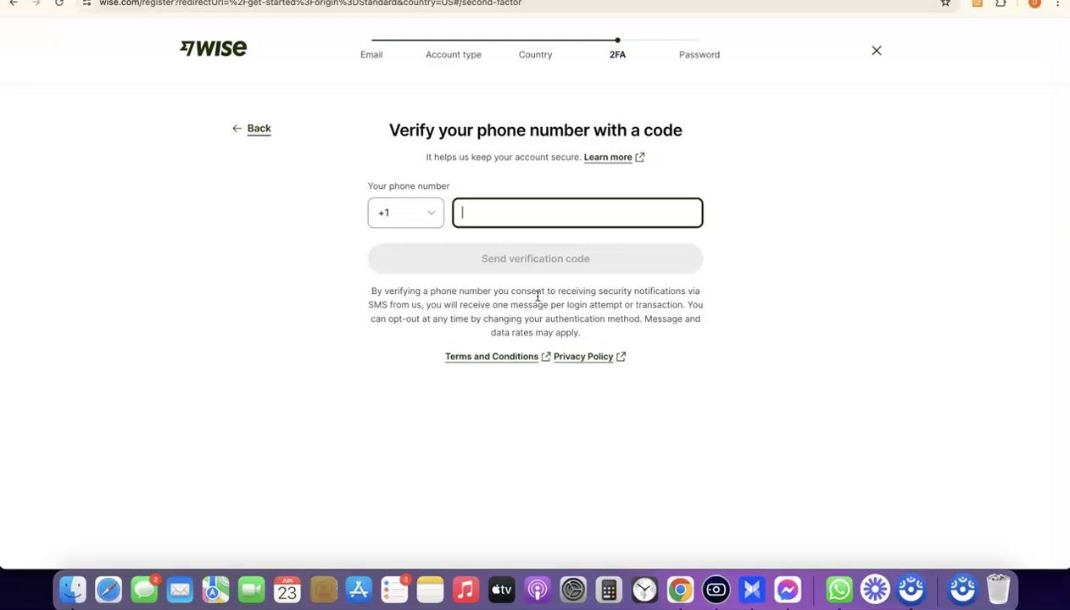
# Paste the phone number and request a verification code by text message.
pyautogui.click(481, 212)
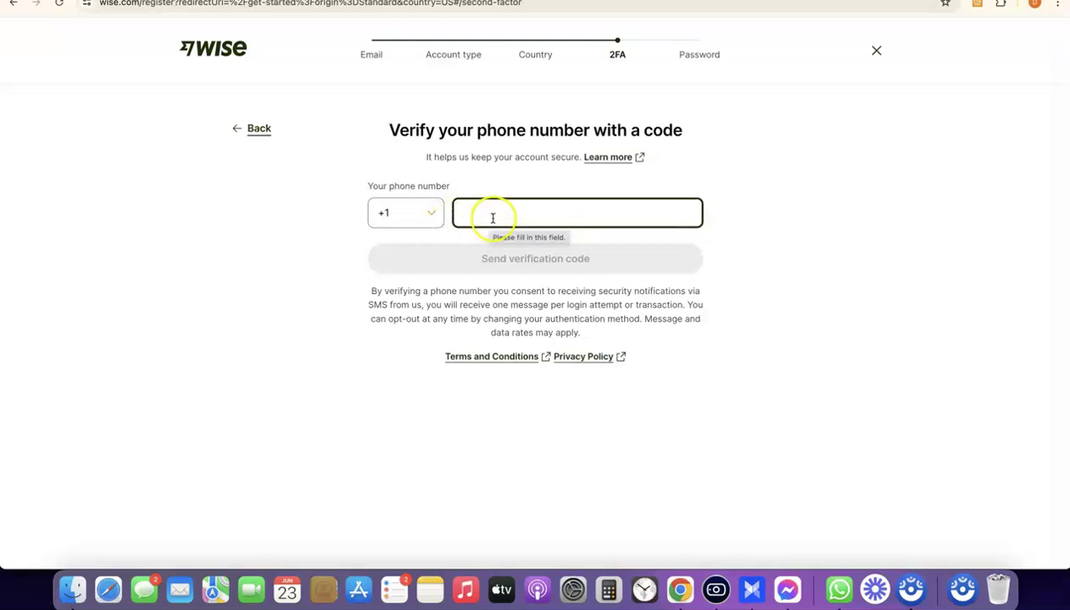
pyautogui.press('super+v')
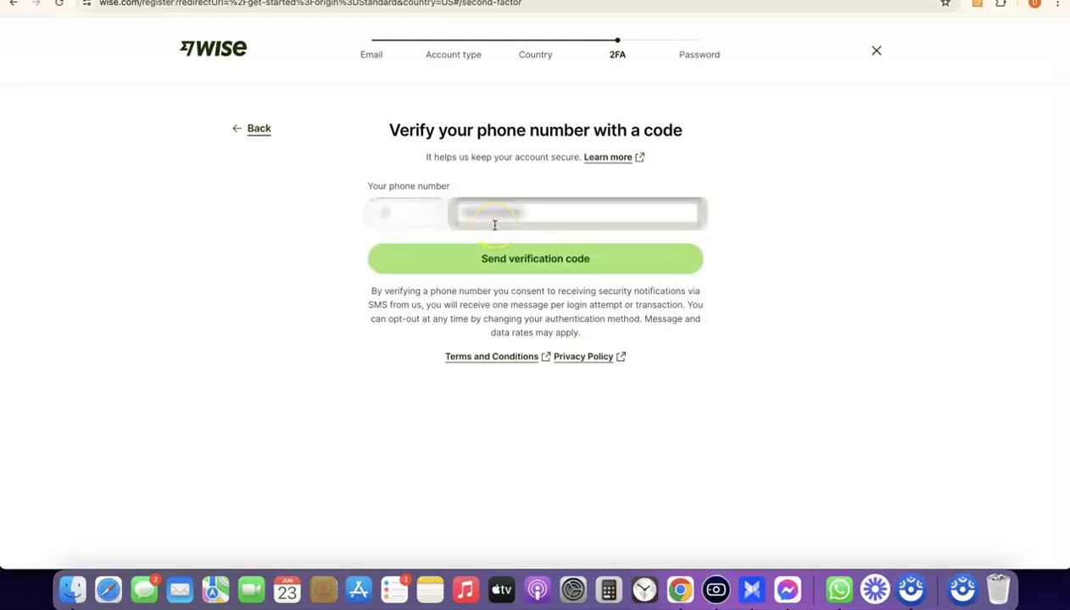
pyautogui.click(497, 268)
pyautogui.click(496, 270)
pyautogui.click(526, 269)
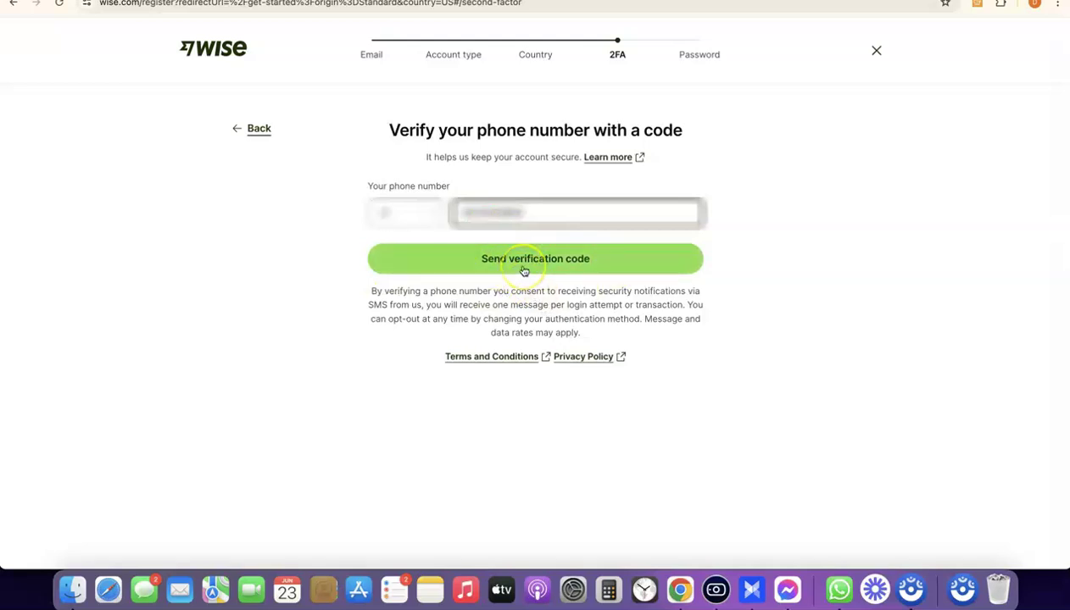
pyautogui.click(504, 261)
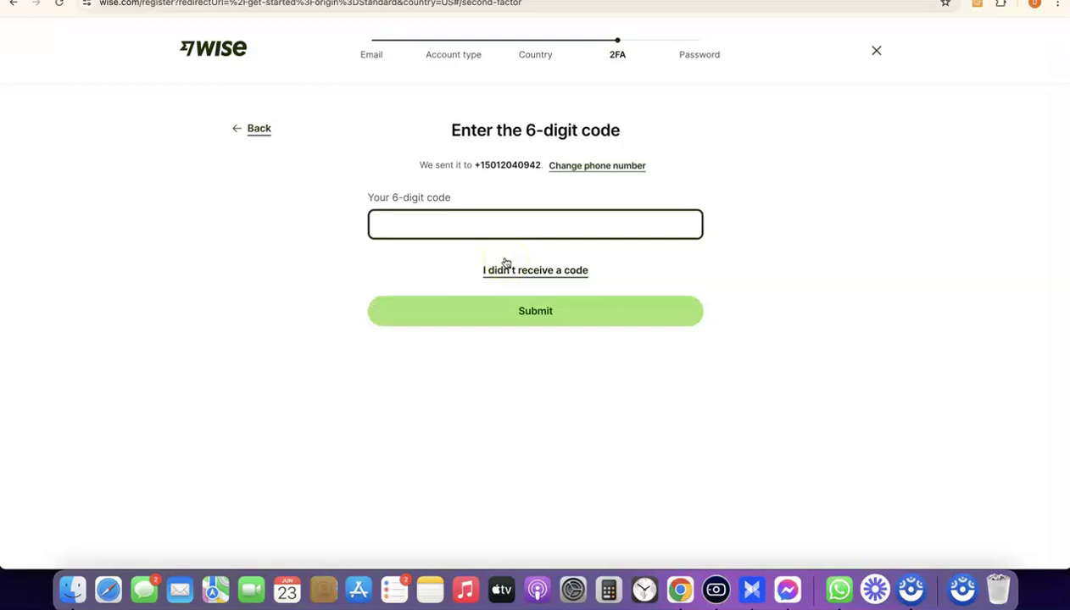
# Paste the received 6-digit verification code and submit it.
pyautogui.click(473, 258)
pyautogui.click(482, 233)
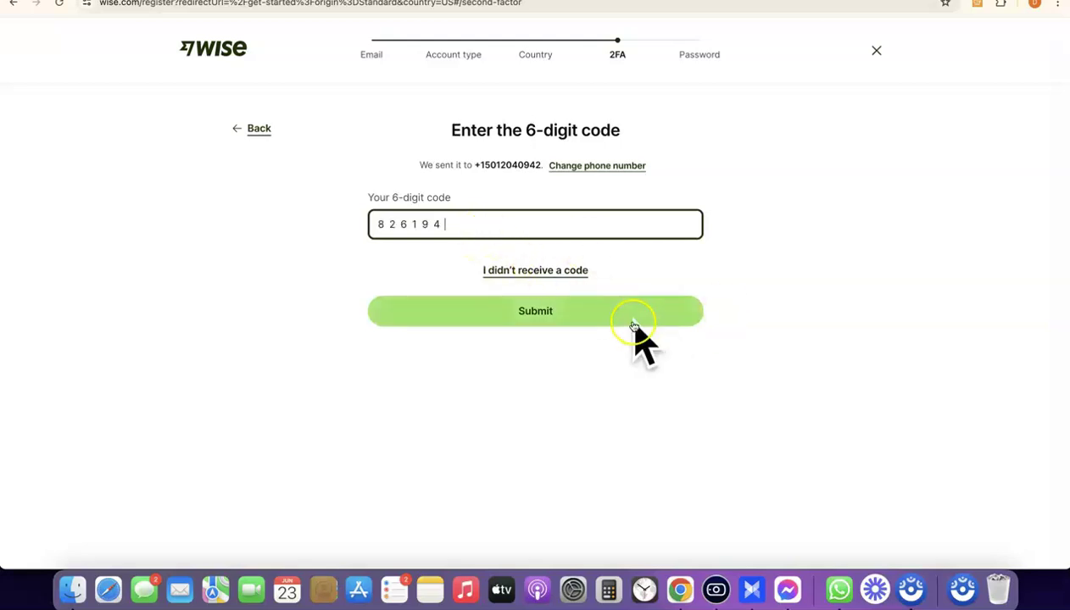
pyautogui.scroll(5, 529, 310)
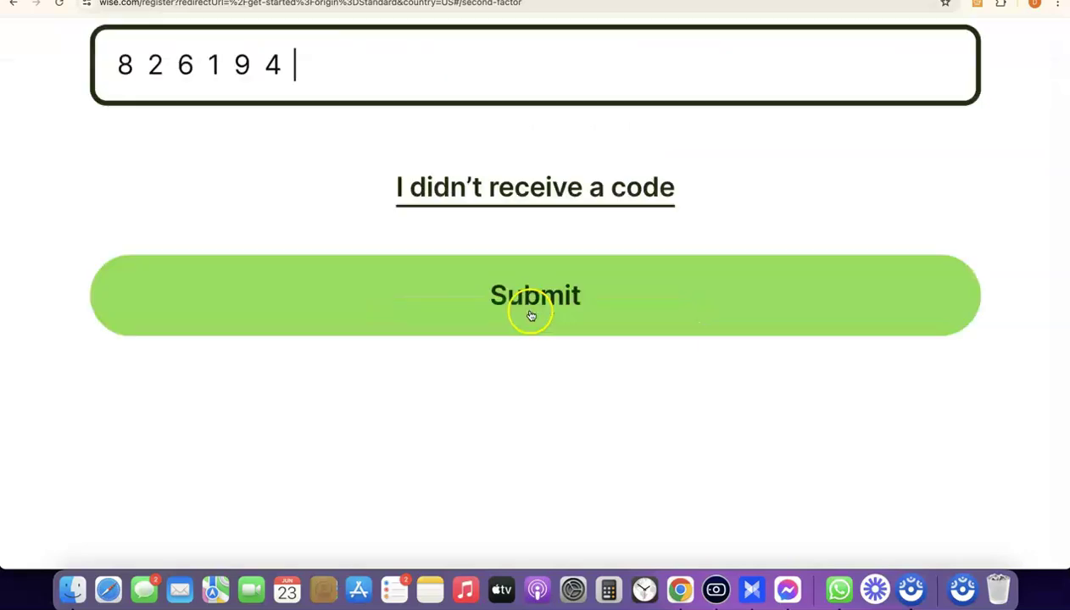
pyautogui.click(531, 312)
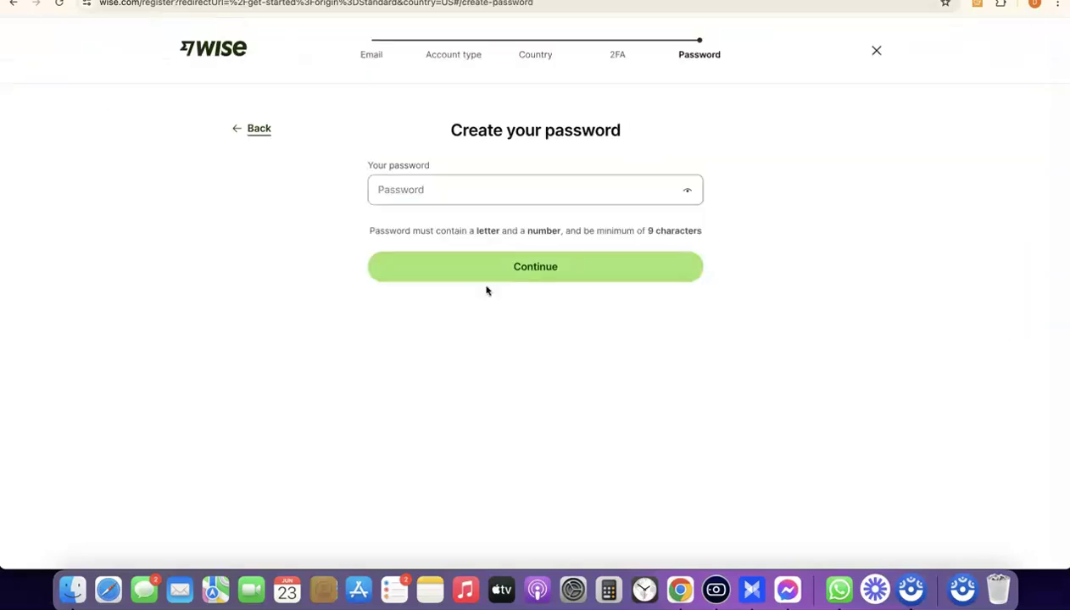
# Fill the password with Chrome's suggested strong password and continue.
pyautogui.click(470, 192)
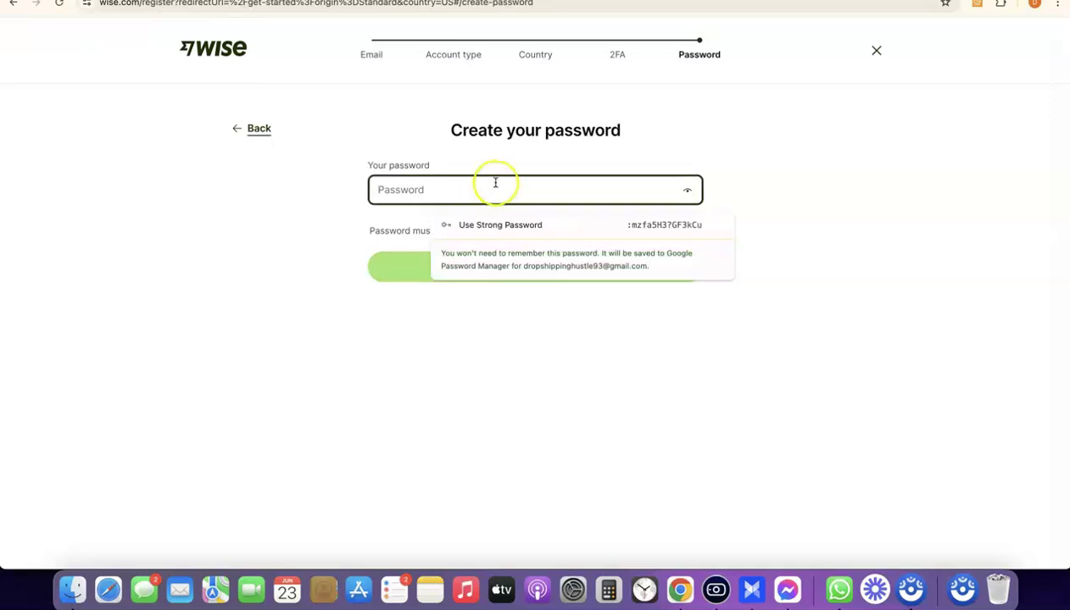
pyautogui.click(497, 225)
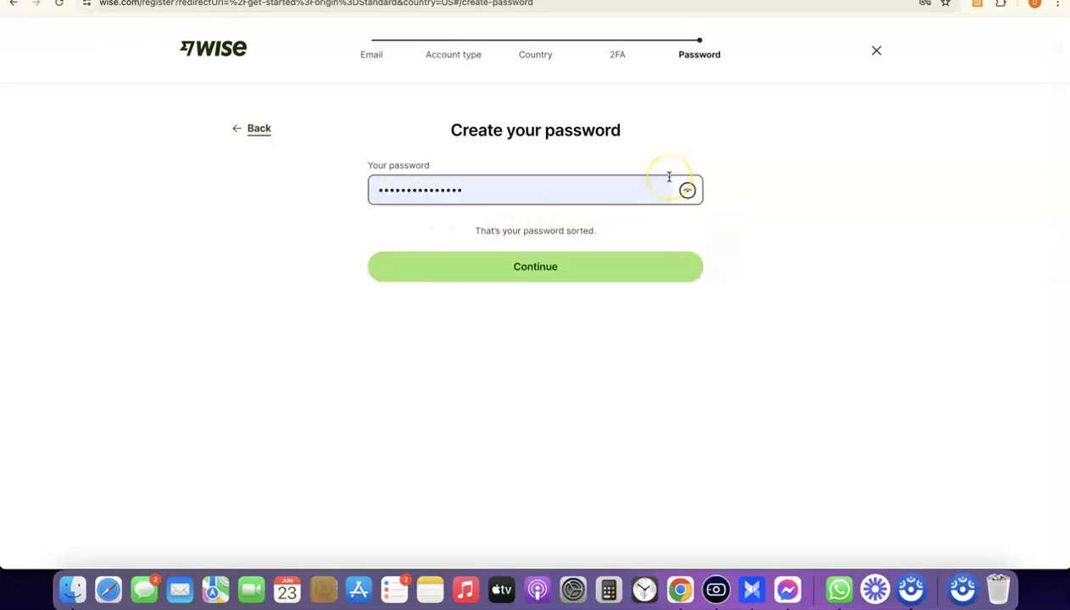
pyautogui.click(706, 171)
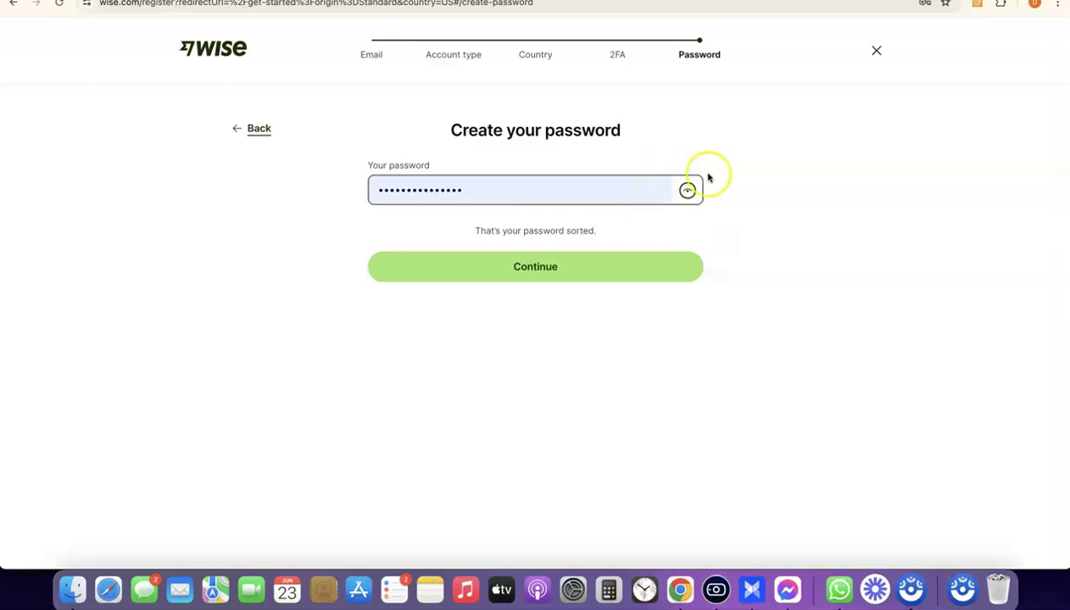
pyautogui.click(544, 267)
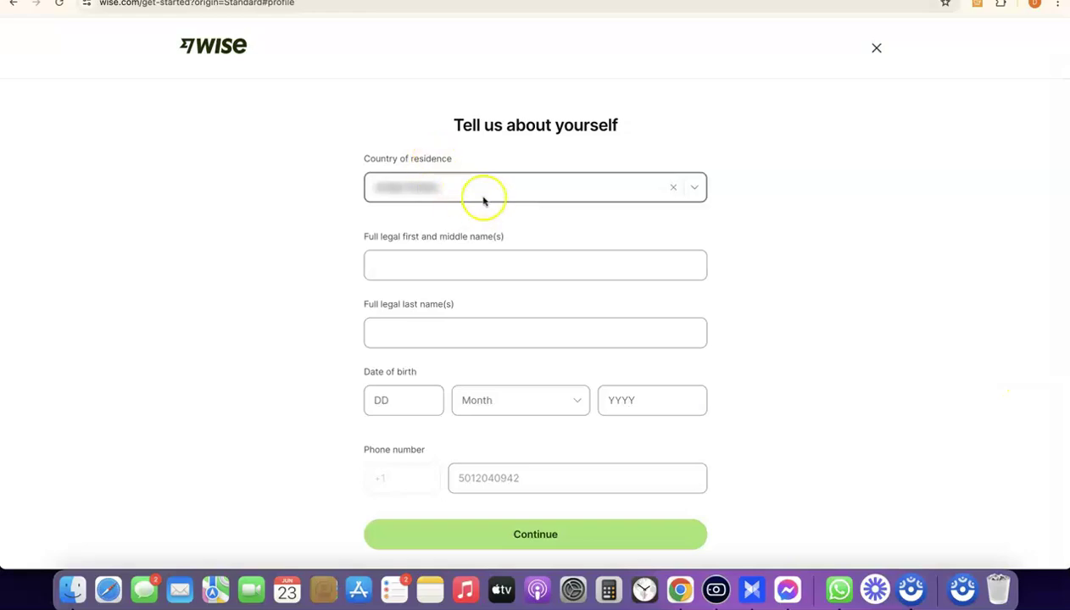
# Enter legal first and last name, birth day and year, and phone number, then submit.
pyautogui.click(502, 271)
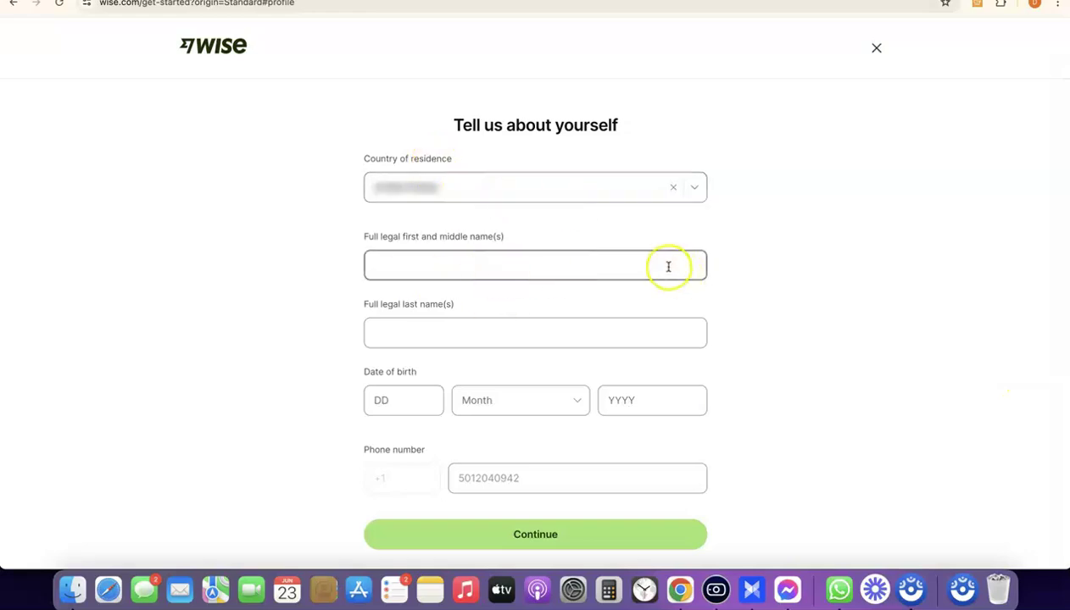
pyautogui.click(453, 337)
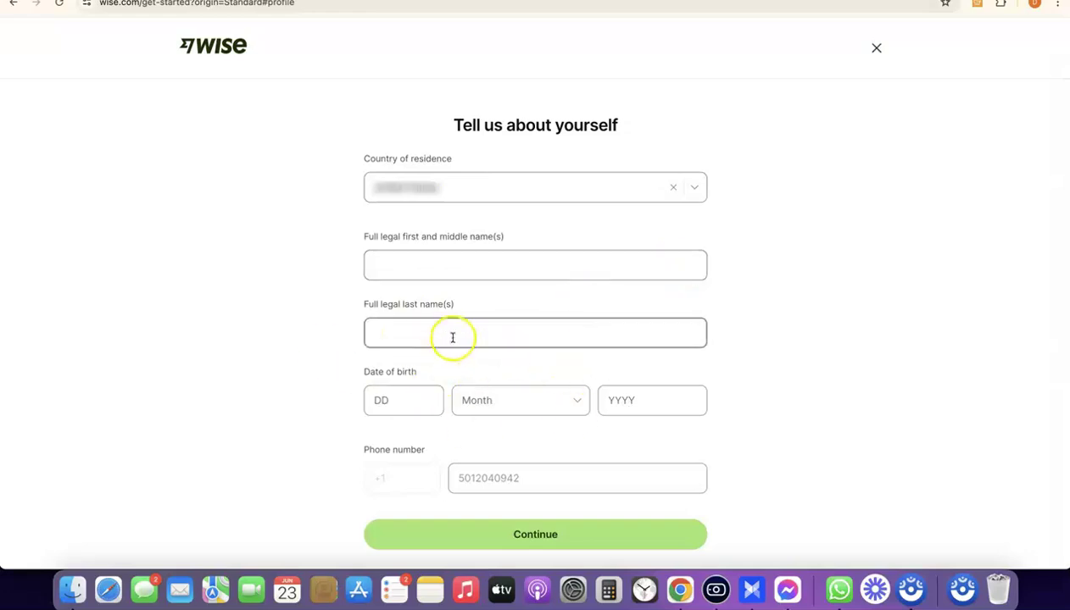
pyautogui.click(346, 431)
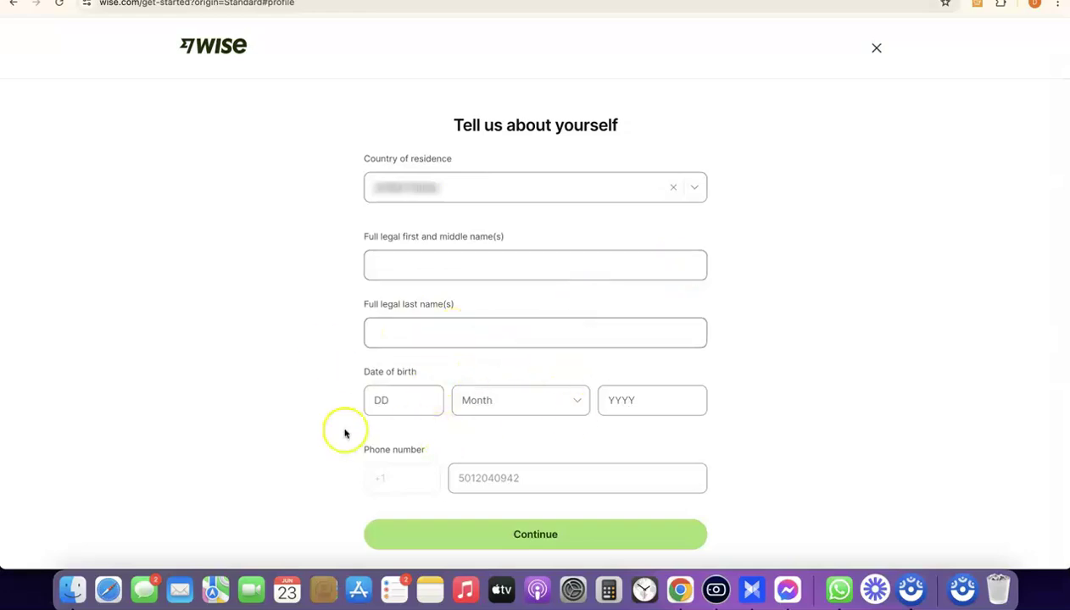
pyautogui.click(392, 396)
pyautogui.click(639, 396)
pyautogui.click(471, 477)
pyautogui.click(348, 451)
pyautogui.click(559, 488)
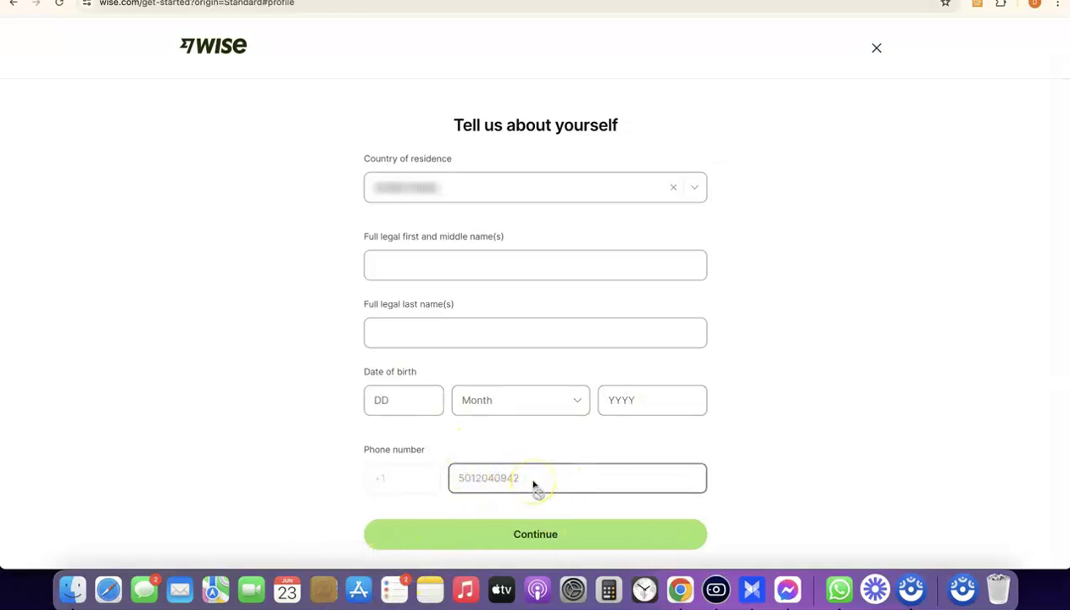
pyautogui.click(729, 430)
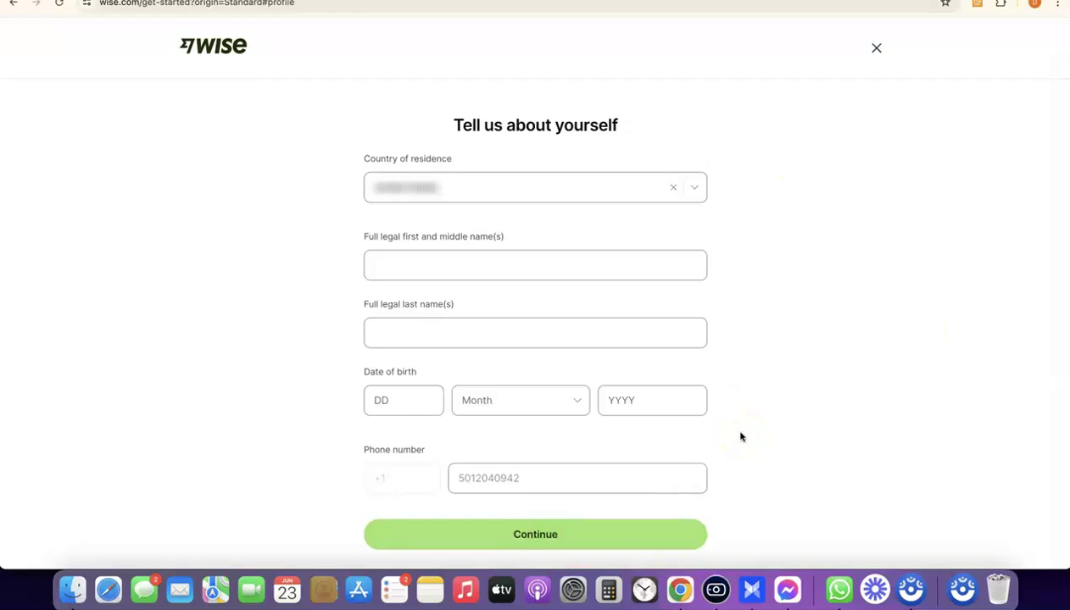
pyautogui.click(761, 203)
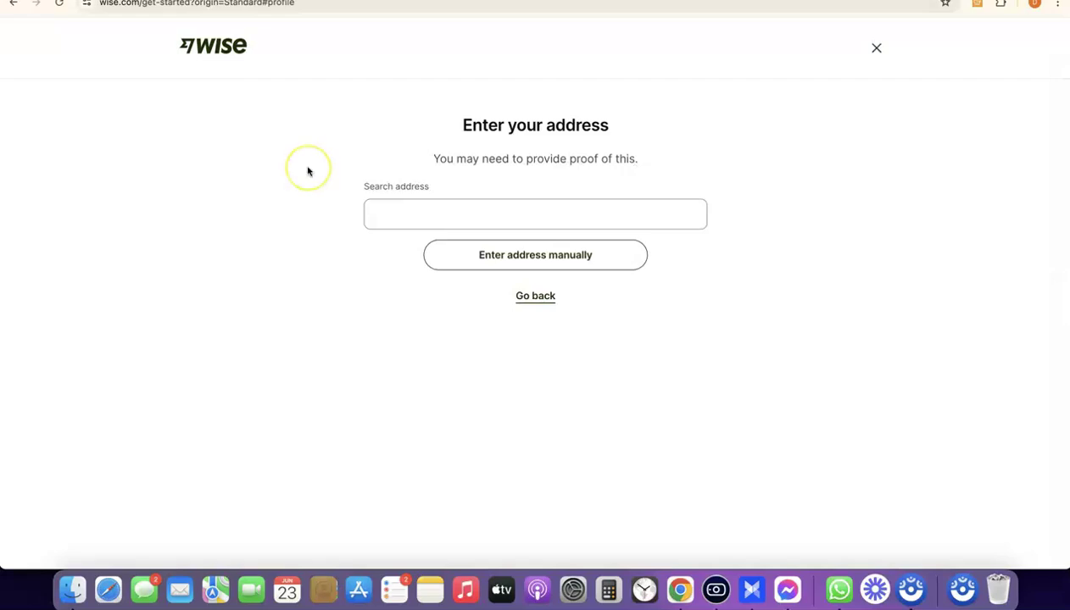
# Paste the home address, pick the matching suggestion, and confirm it.
pyautogui.click(517, 213)
pyautogui.press('super+v')
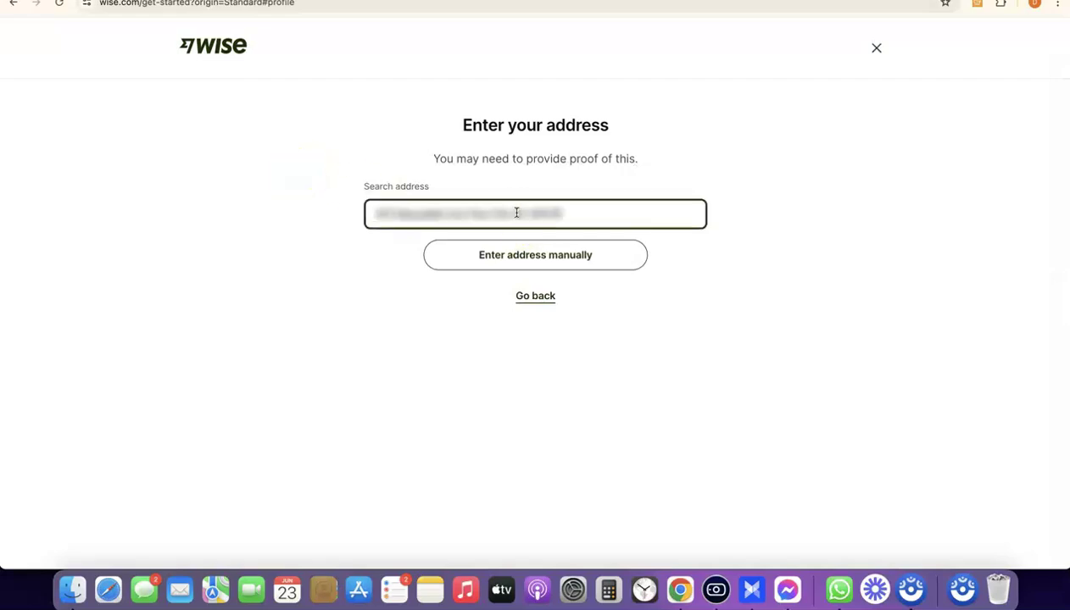
pyautogui.click(508, 247)
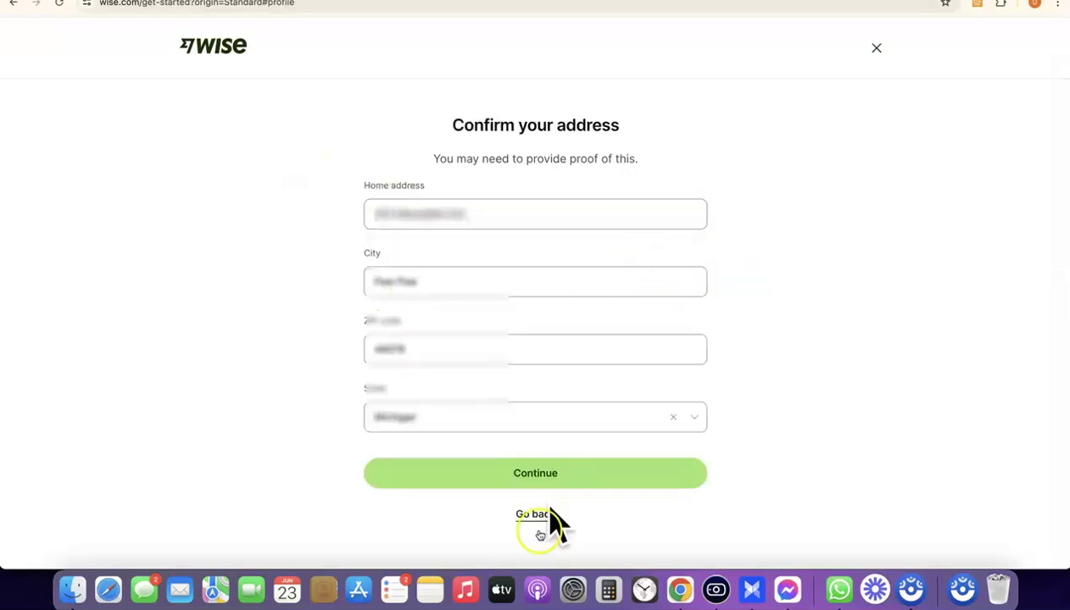
pyautogui.click(534, 476)
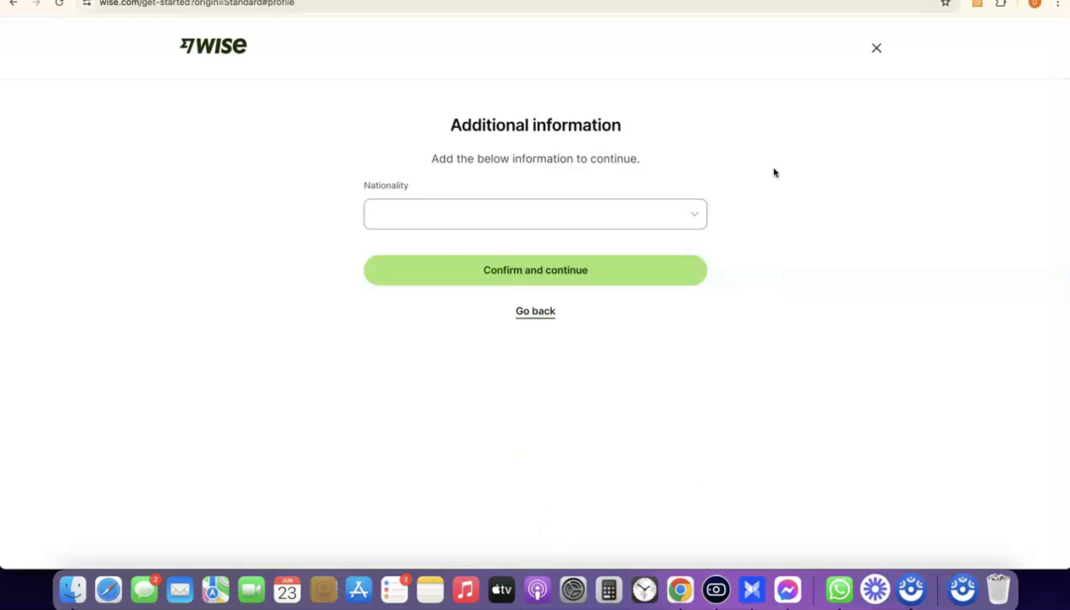
# Choose the nationality from the list and confirm to continue.
pyautogui.click(678, 213)
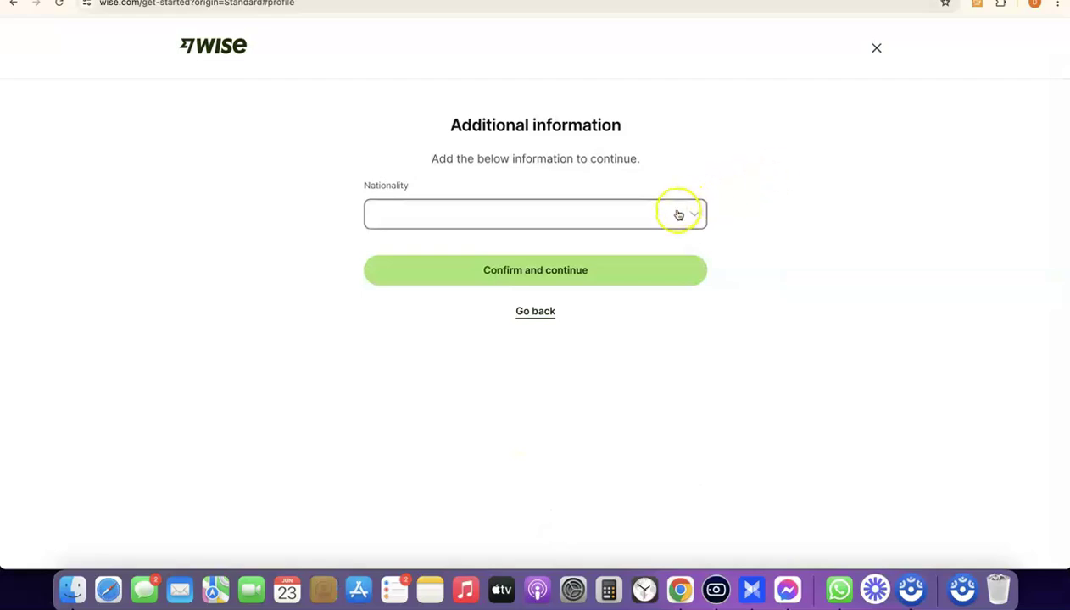
pyautogui.scroll(-10, 453, 305)
pyautogui.scroll(-10, 453, 308)
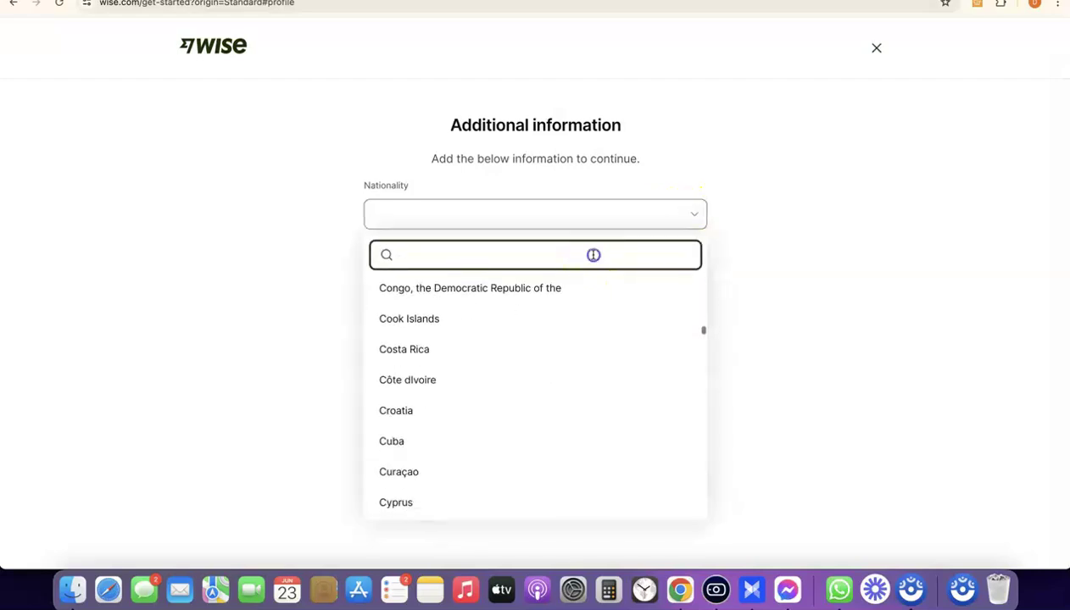
pyautogui.click(723, 225)
pyautogui.click(644, 270)
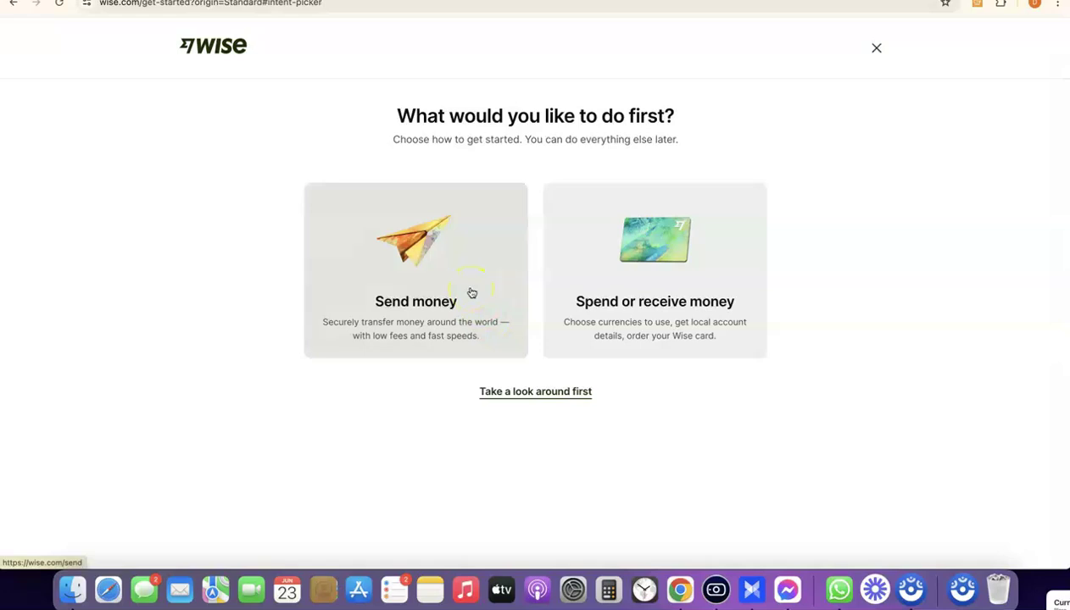
# Choose 'Spend or receive money' as the first task and start the setup steps.
pyautogui.click(629, 299)
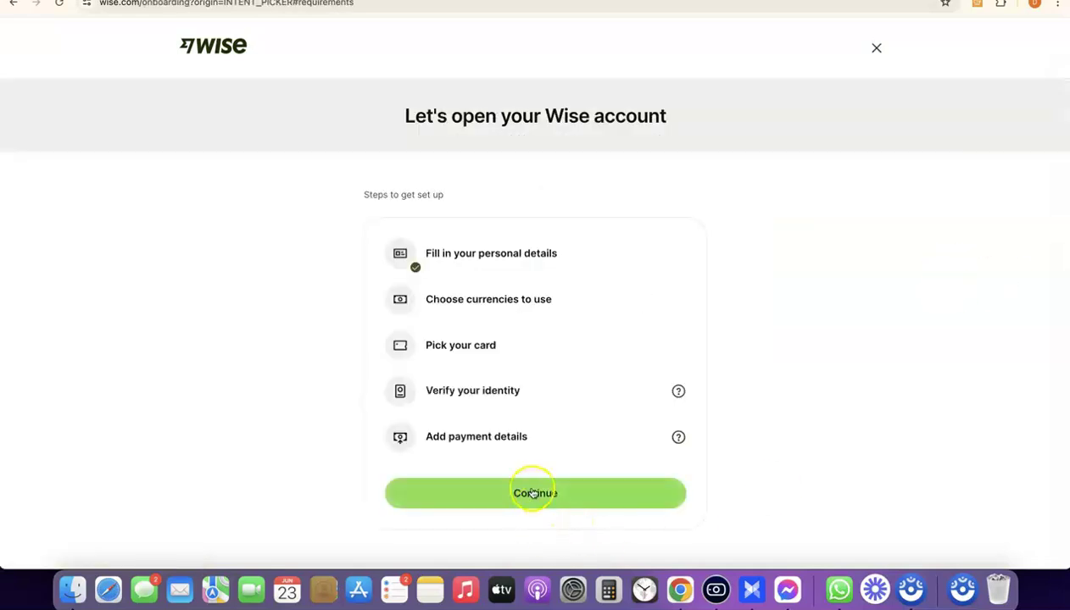
pyautogui.click(533, 493)
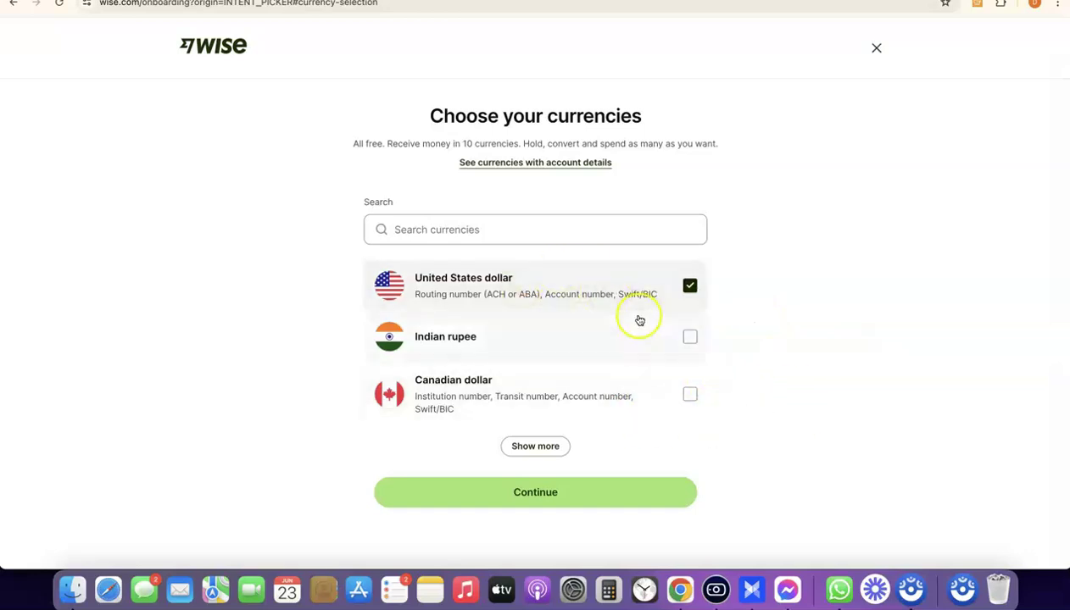
# Keep US dollars, decline the Wise card for now, and agree to the Terms of Use.
pyautogui.click(537, 496)
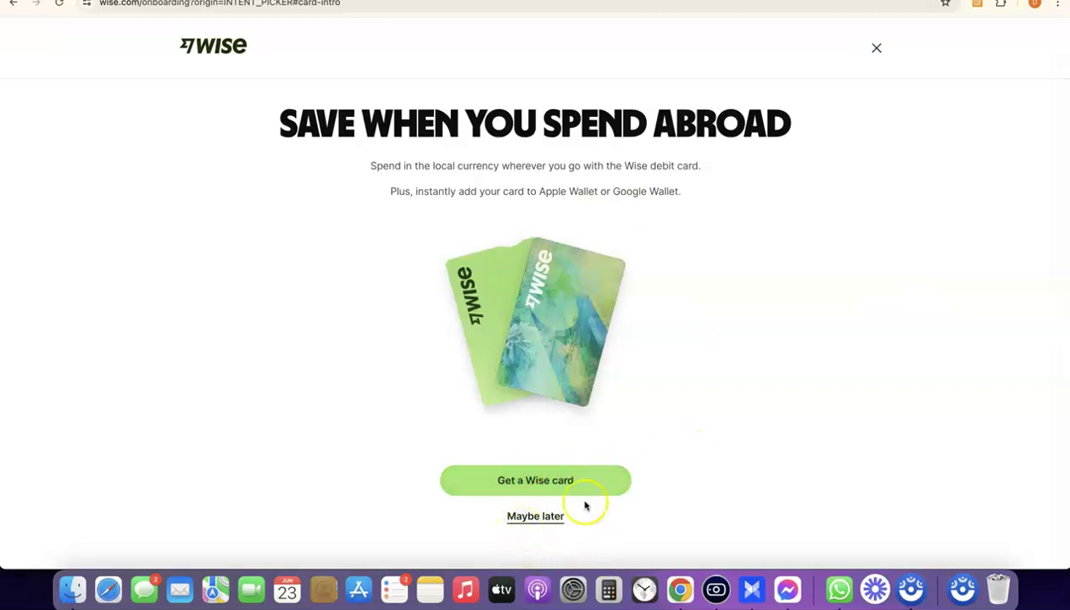
pyautogui.click(534, 519)
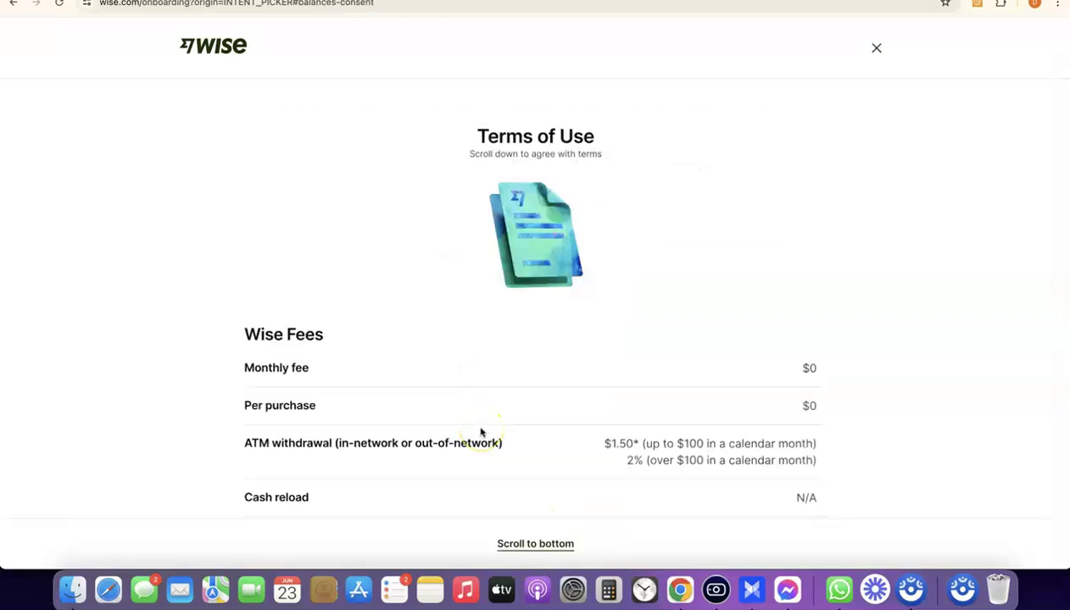
pyautogui.click(536, 544)
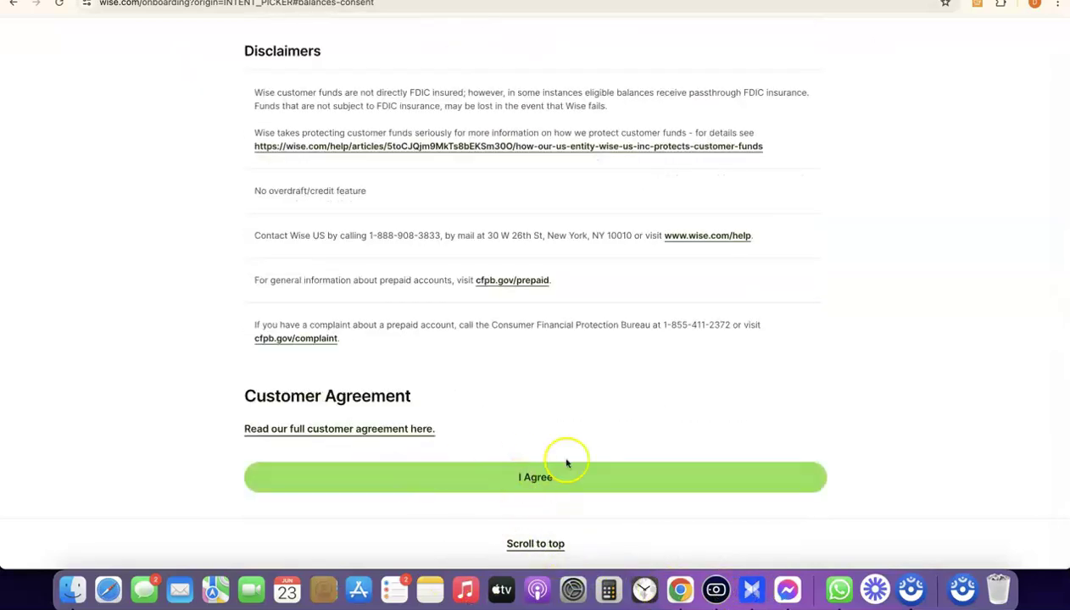
pyautogui.click(538, 479)
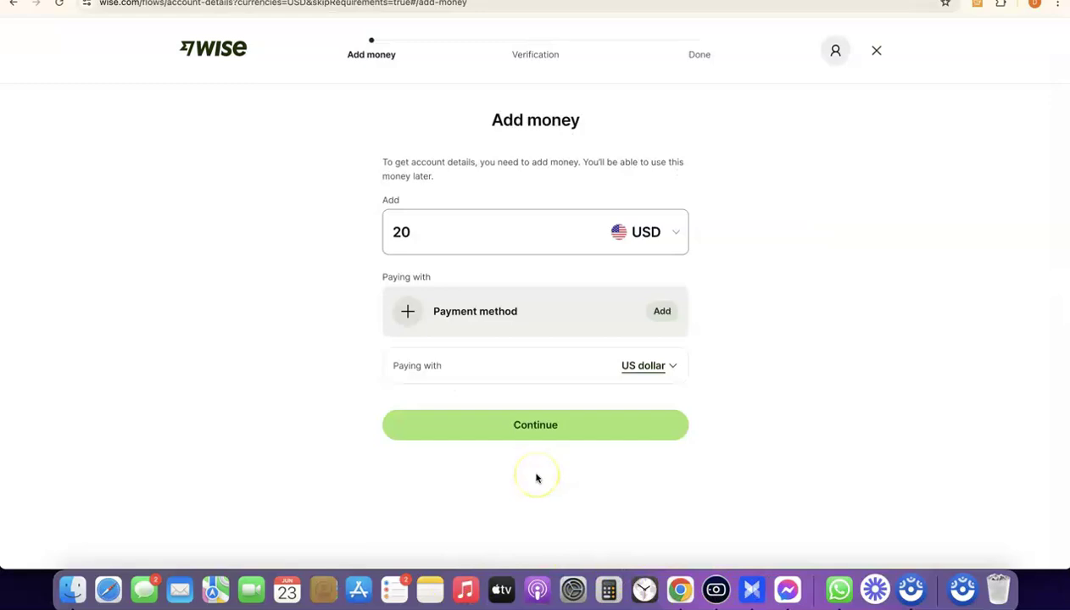
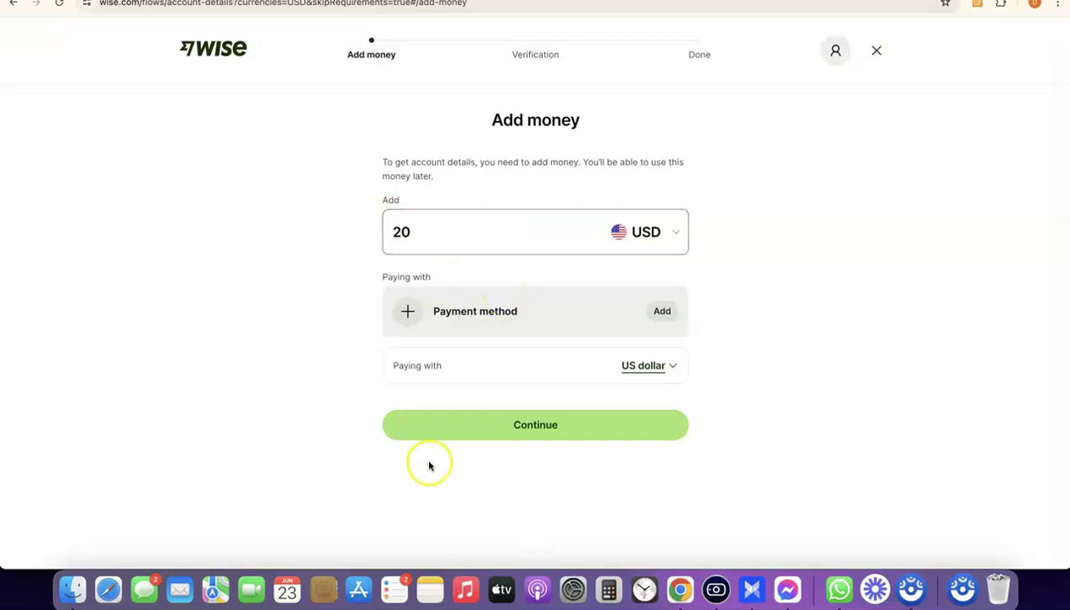
# Set debit card as the payment method, giving a 0.48 USD fee and 20.48 USD total.
pyautogui.click(531, 426)
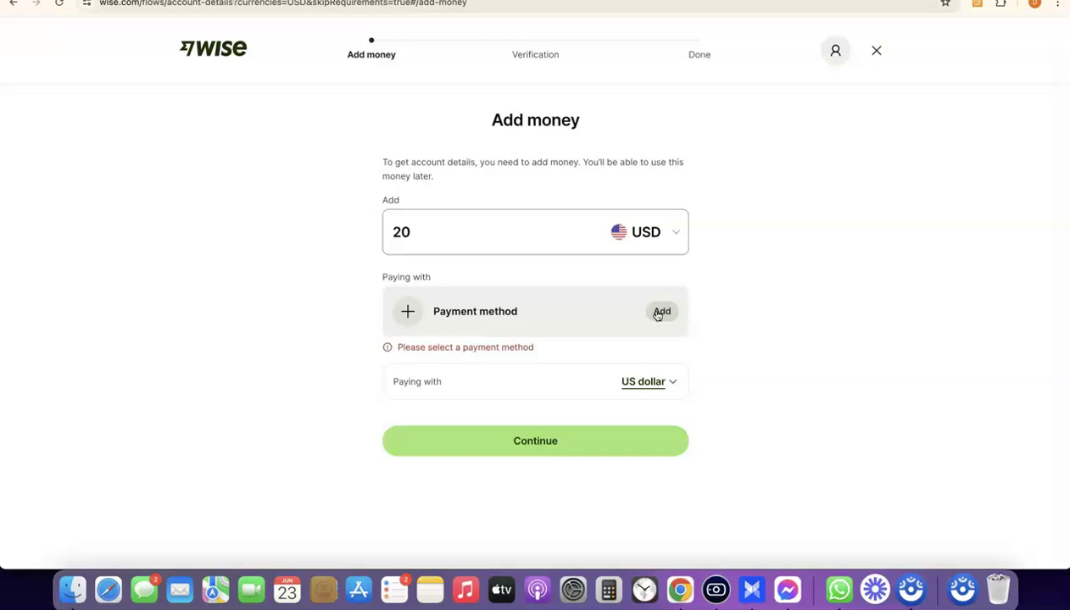
pyautogui.click(662, 312)
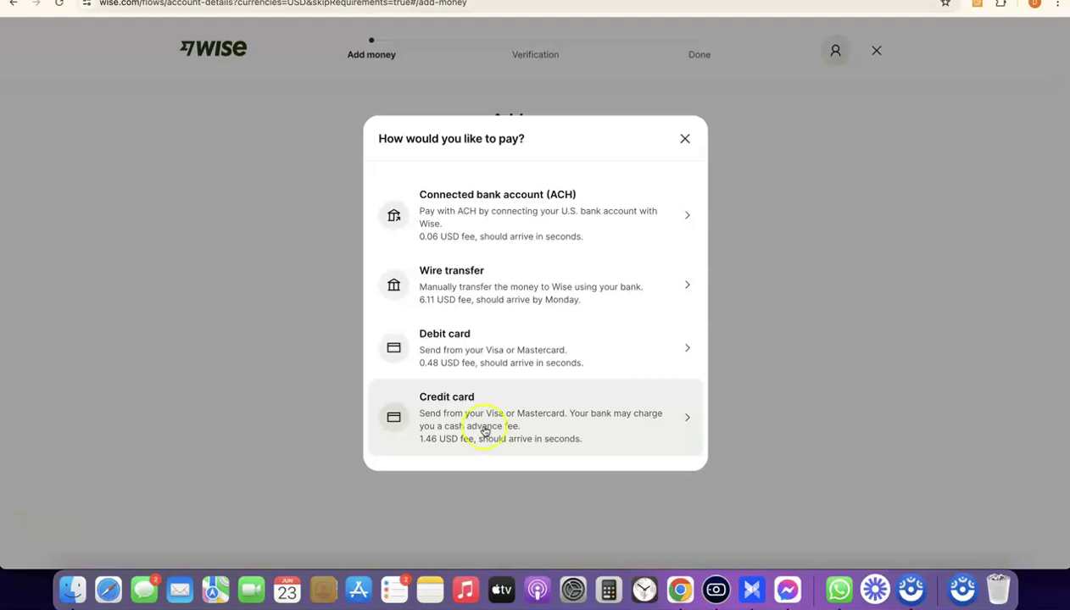
pyautogui.click(439, 415)
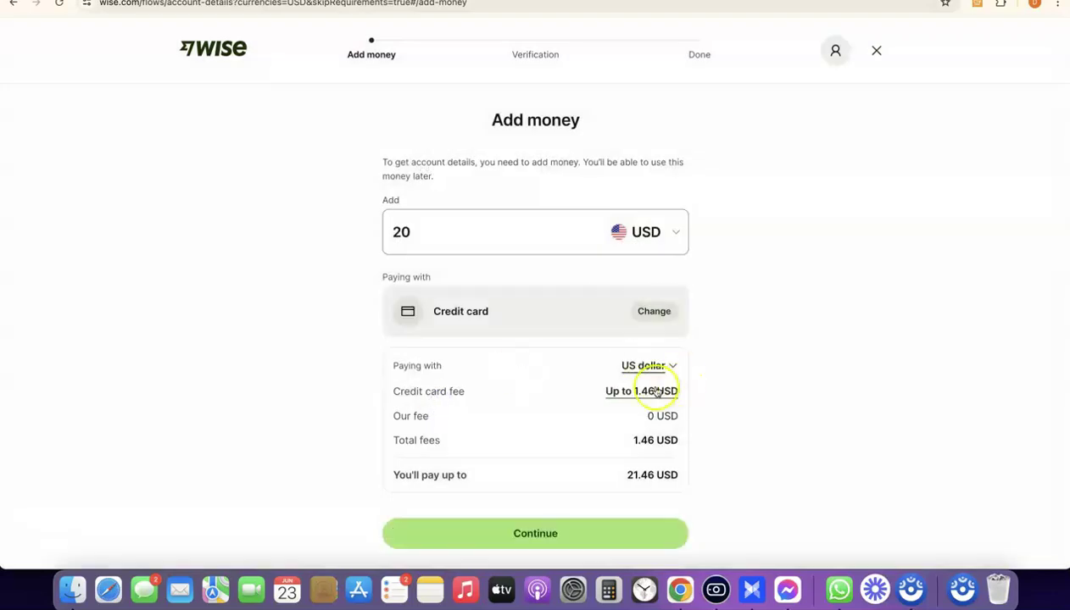
pyautogui.click(640, 310)
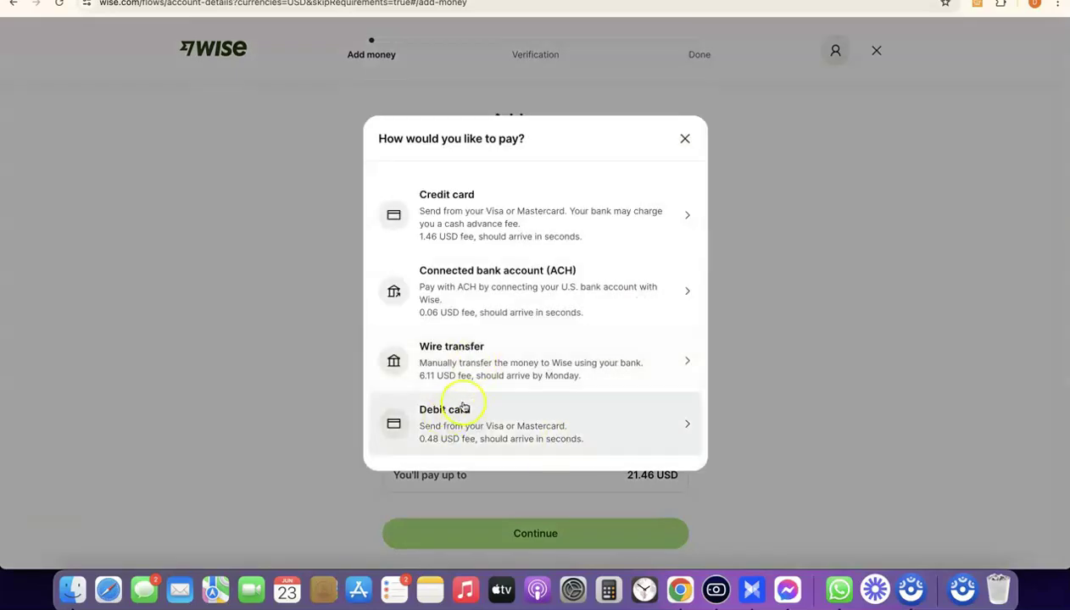
pyautogui.click(427, 422)
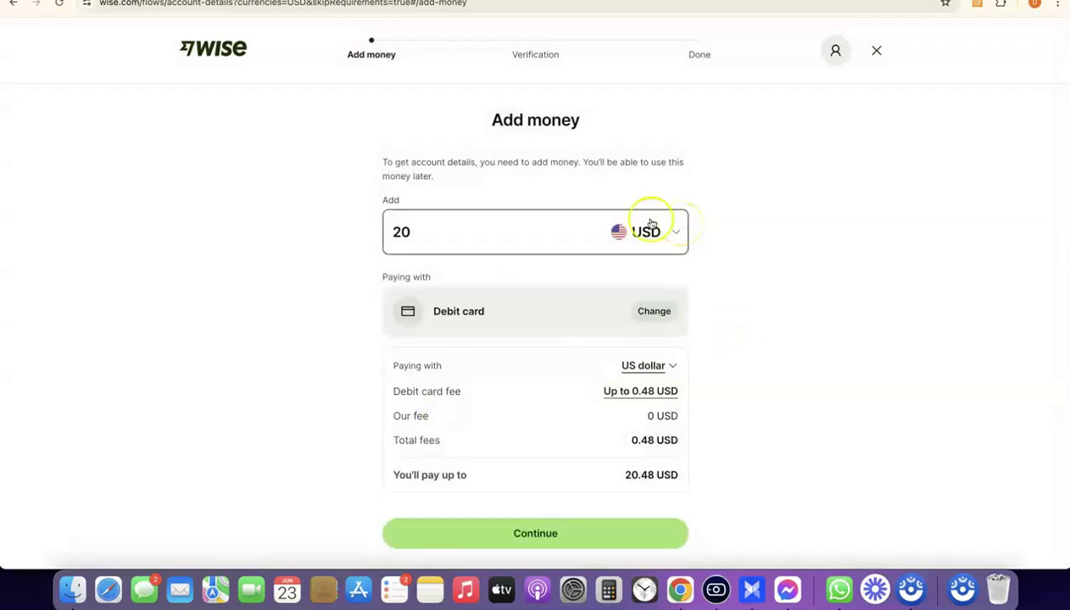
# Continue with the debit card, then back out so Paying with resets to Payment method / Add.
pyautogui.scroll(-1, 594, 220)
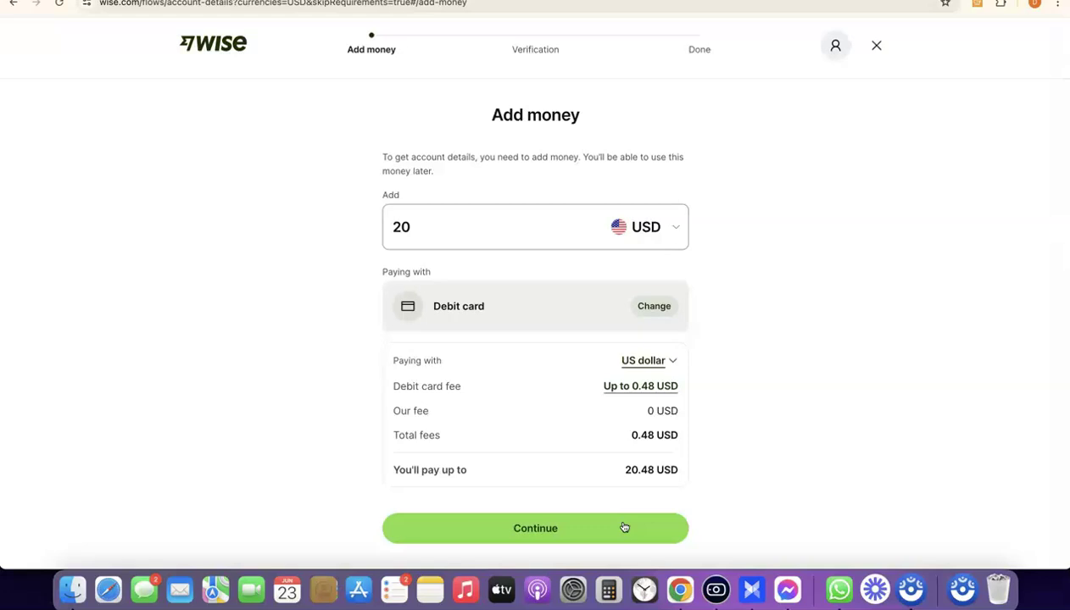
pyautogui.click(612, 525)
pyautogui.click(612, 525)
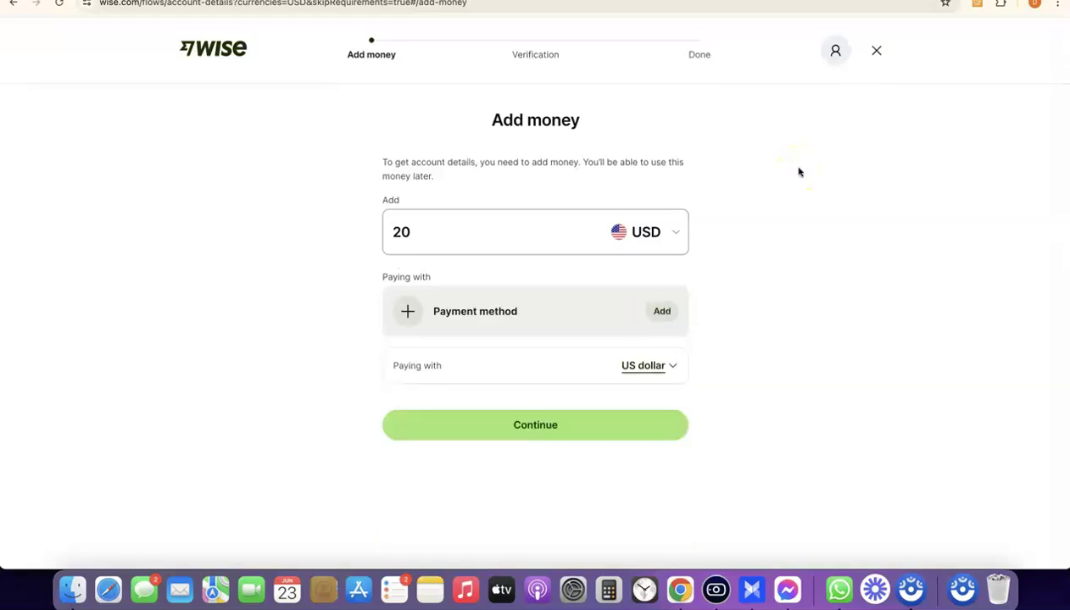